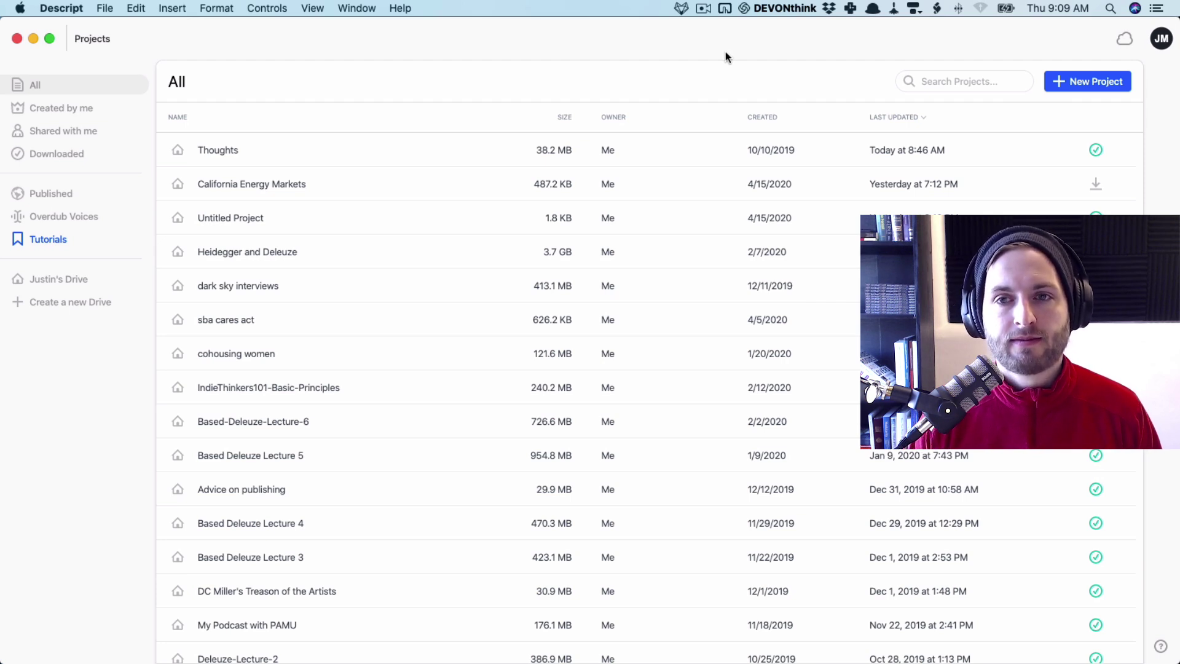
- Create a new project and drop the evolution-and-morality.aac recording into it
click(1060, 81)
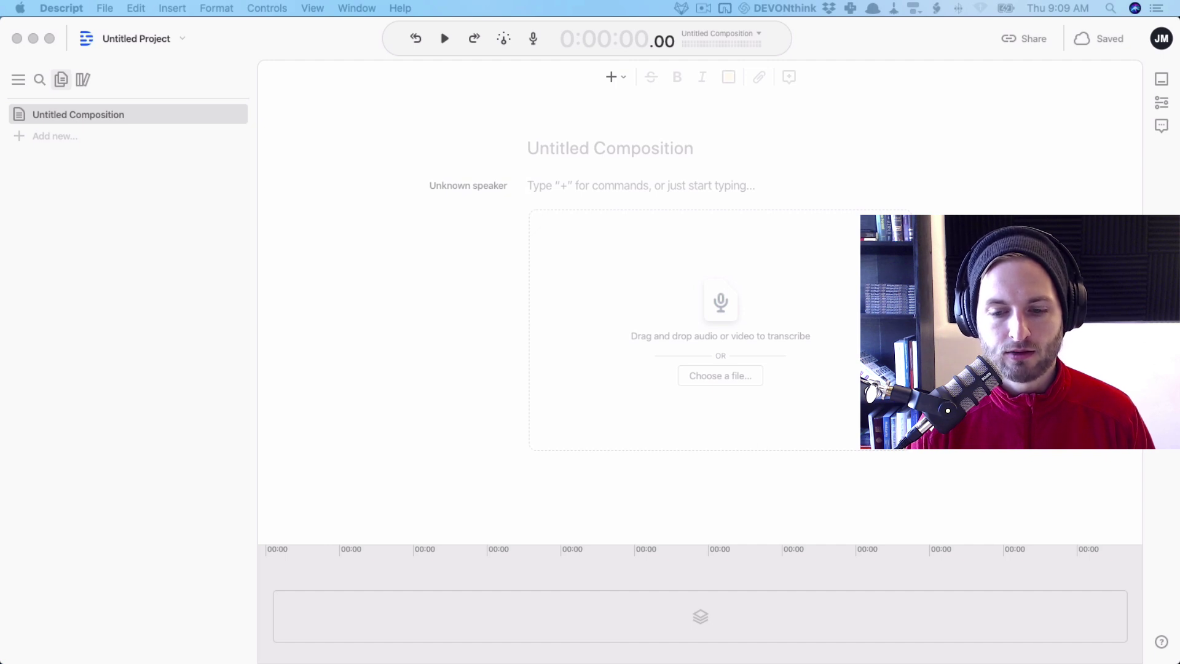
drag(790, 482, 725, 356)
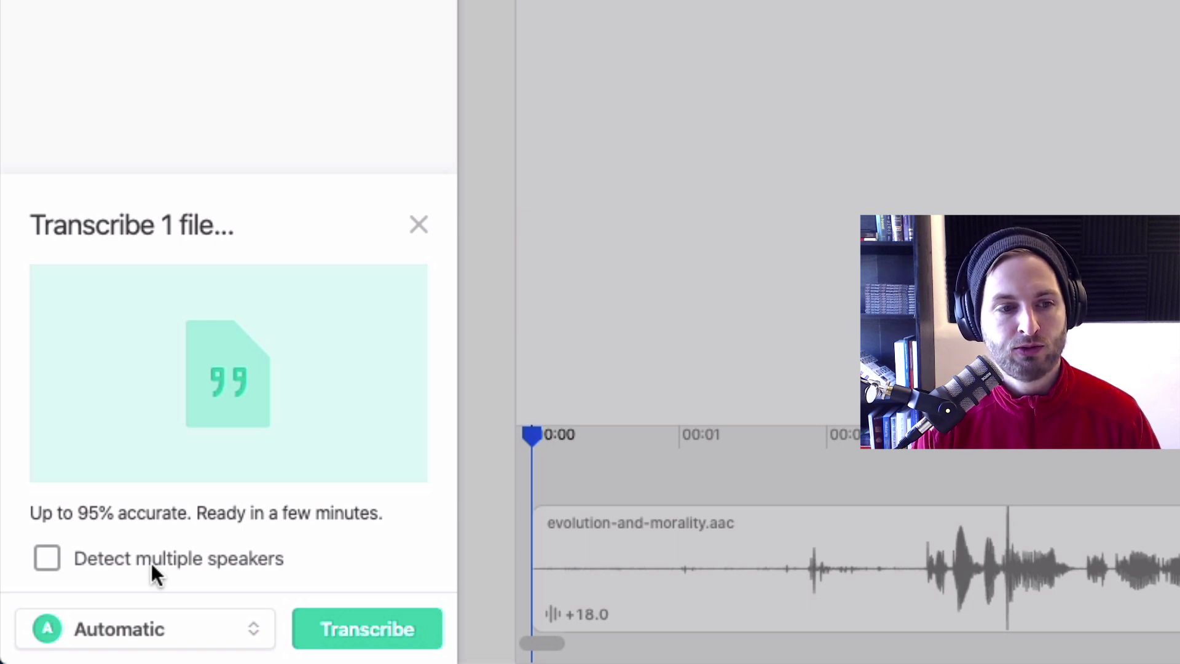
- Transcribe evolution-and-morality.aac with multiple-speaker detection left off
click(326, 623)
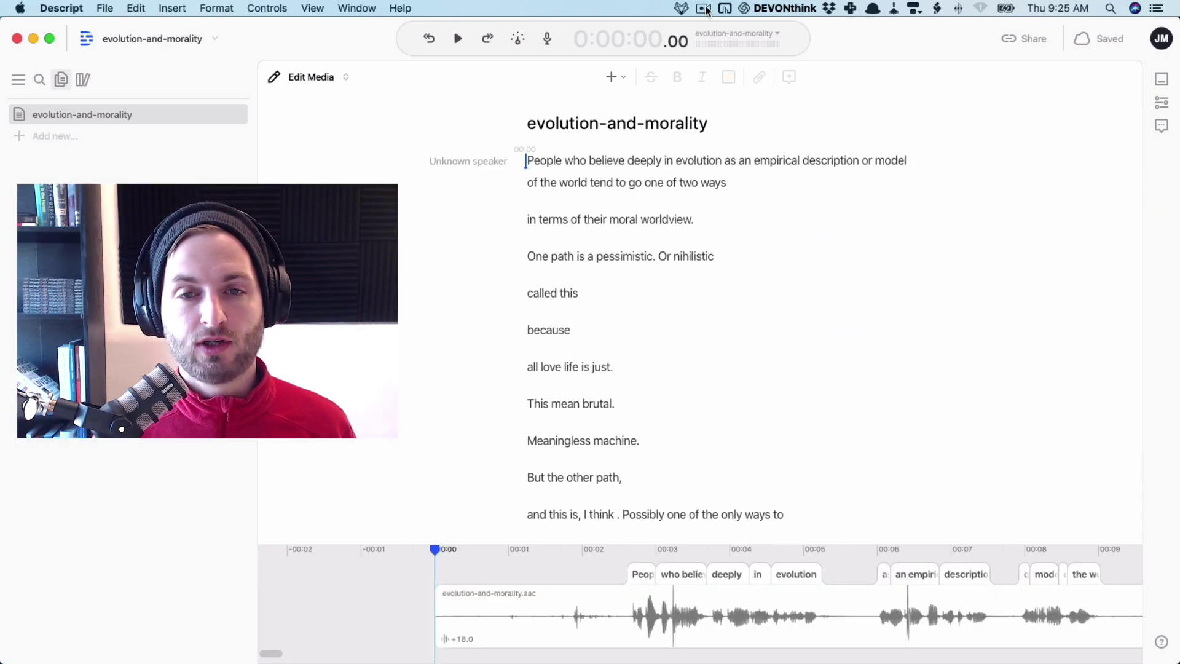
scroll(813, 261, down, 2)
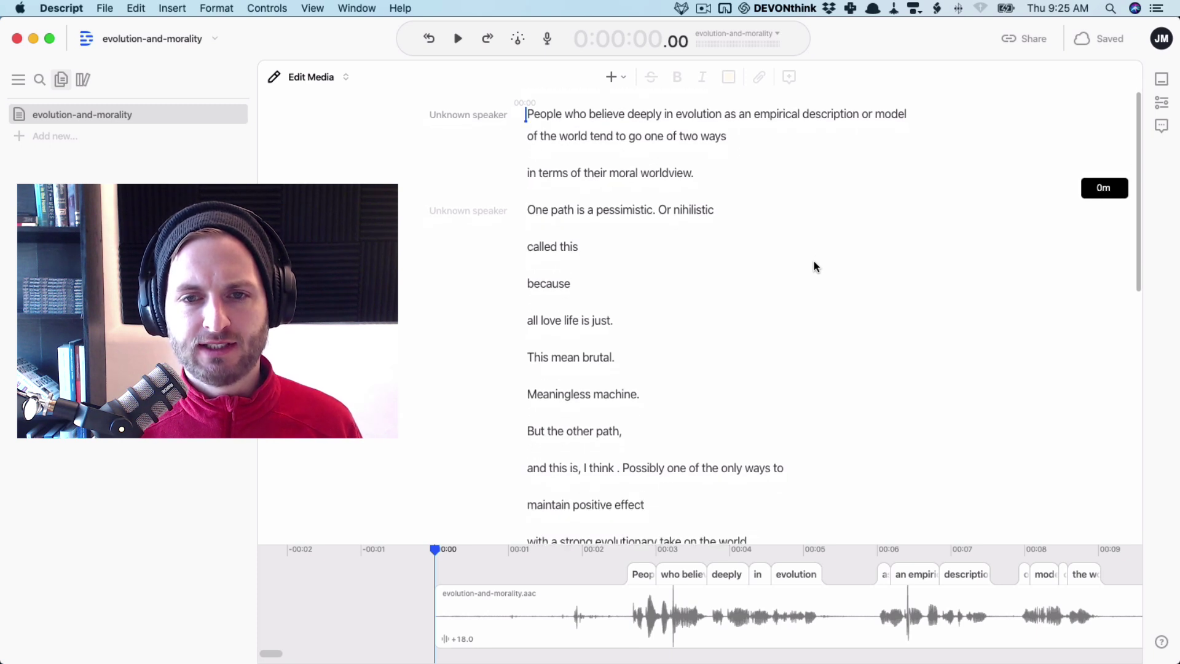
scroll(814, 261, up, 3)
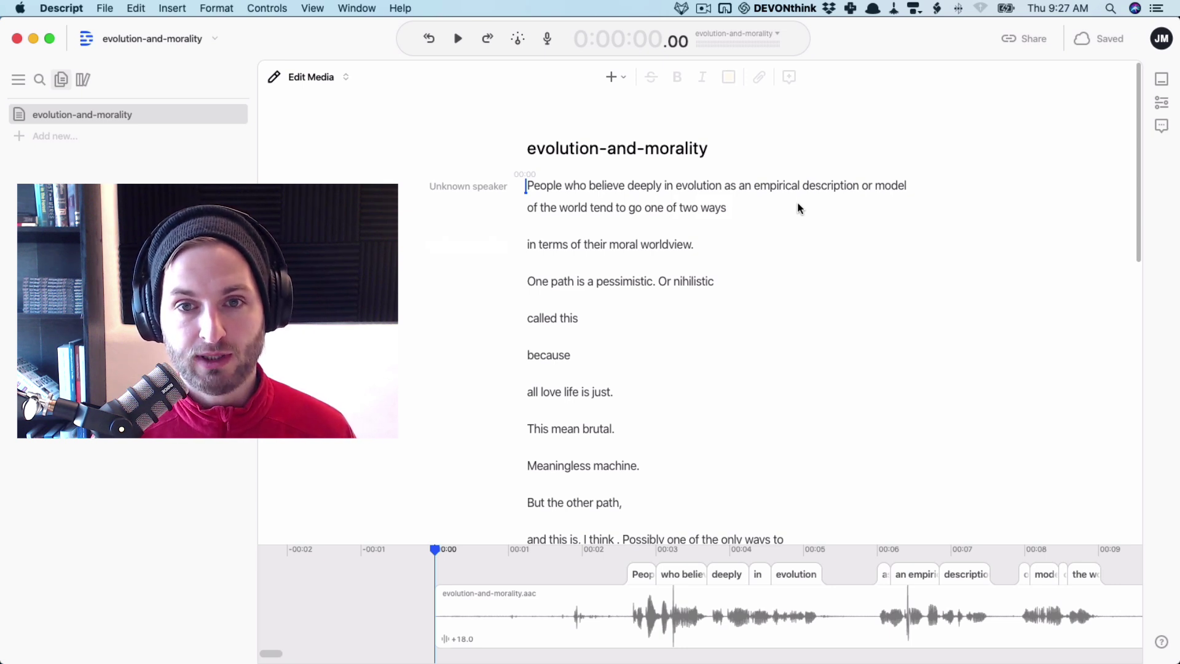
key(t)
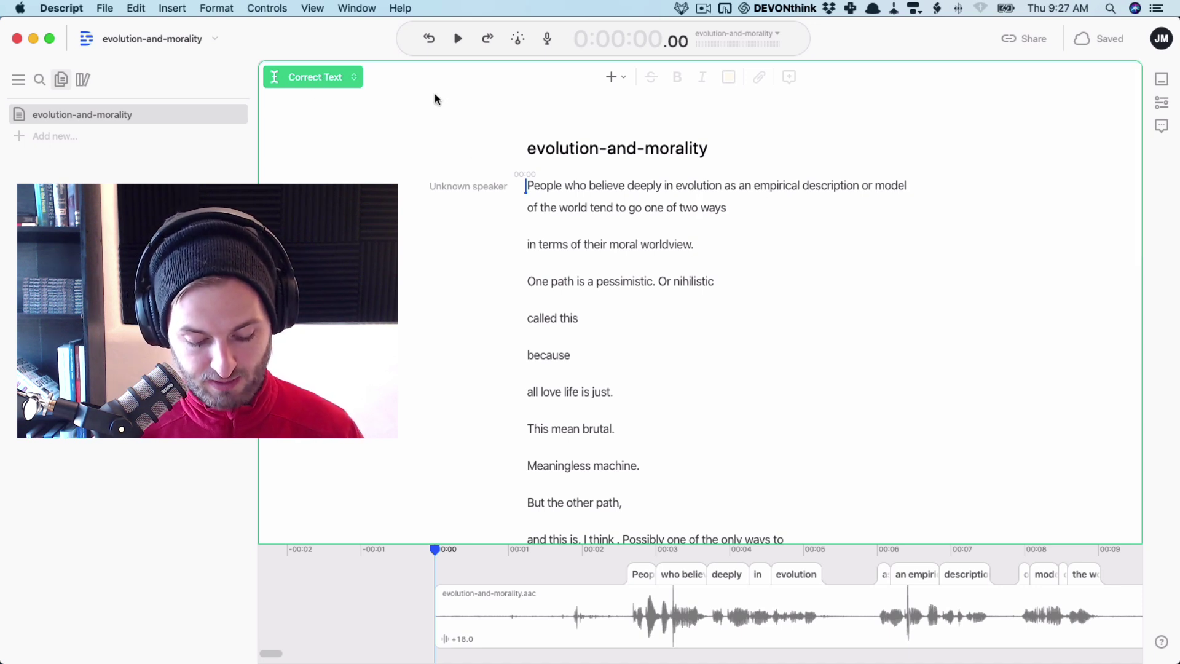
key(super)
key(super+e)
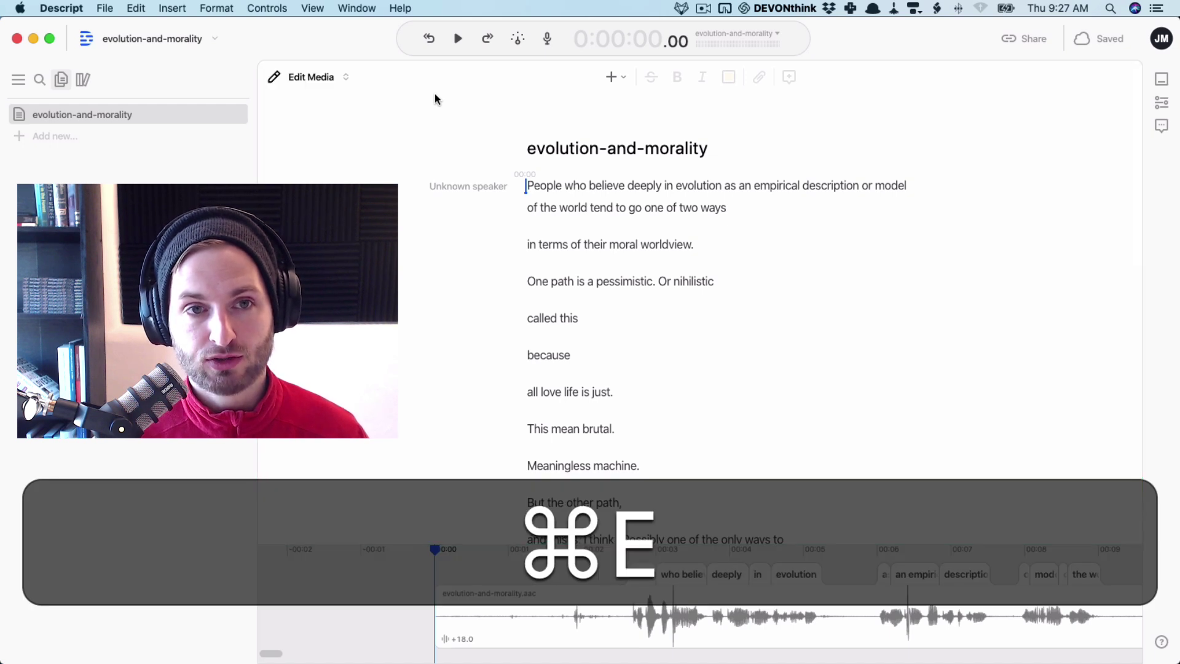
key(super+e)
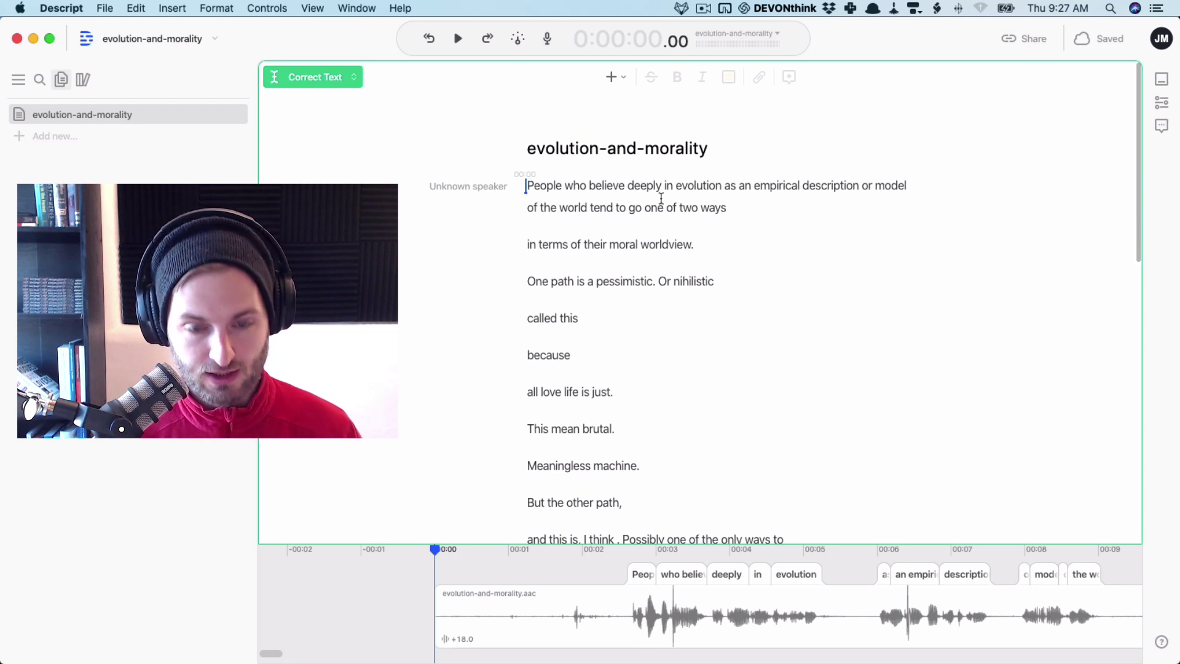
key(super+e)
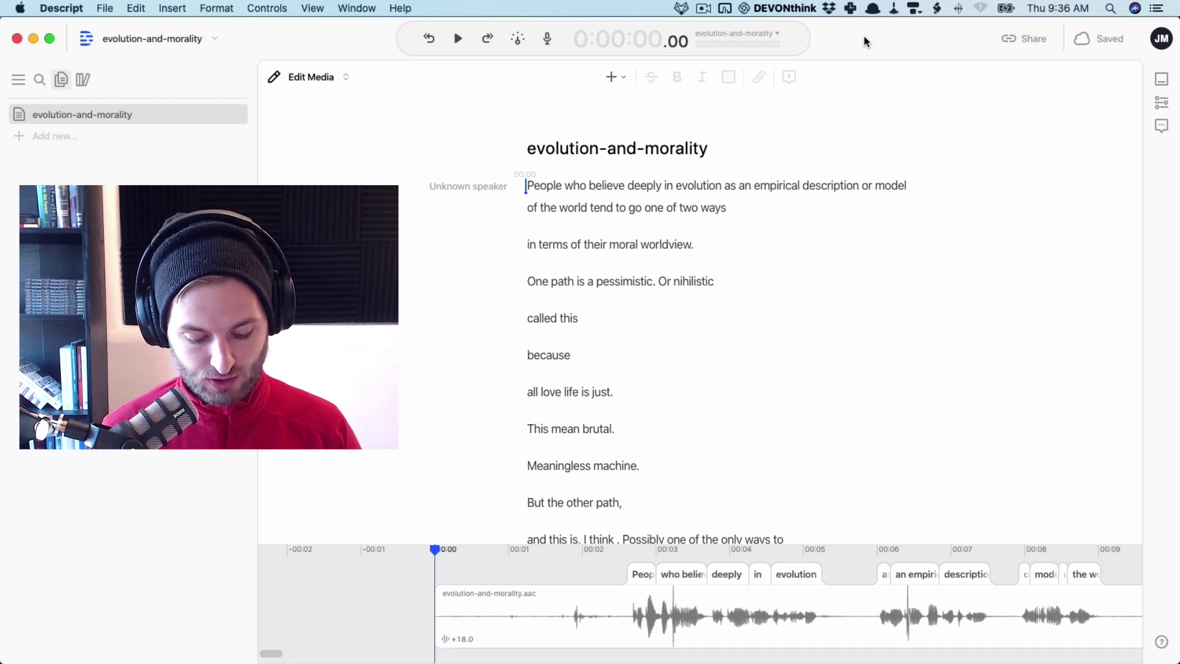
- In Correct Text mode, join the first transcript lines, adding commas and 'coldness'
key(t)
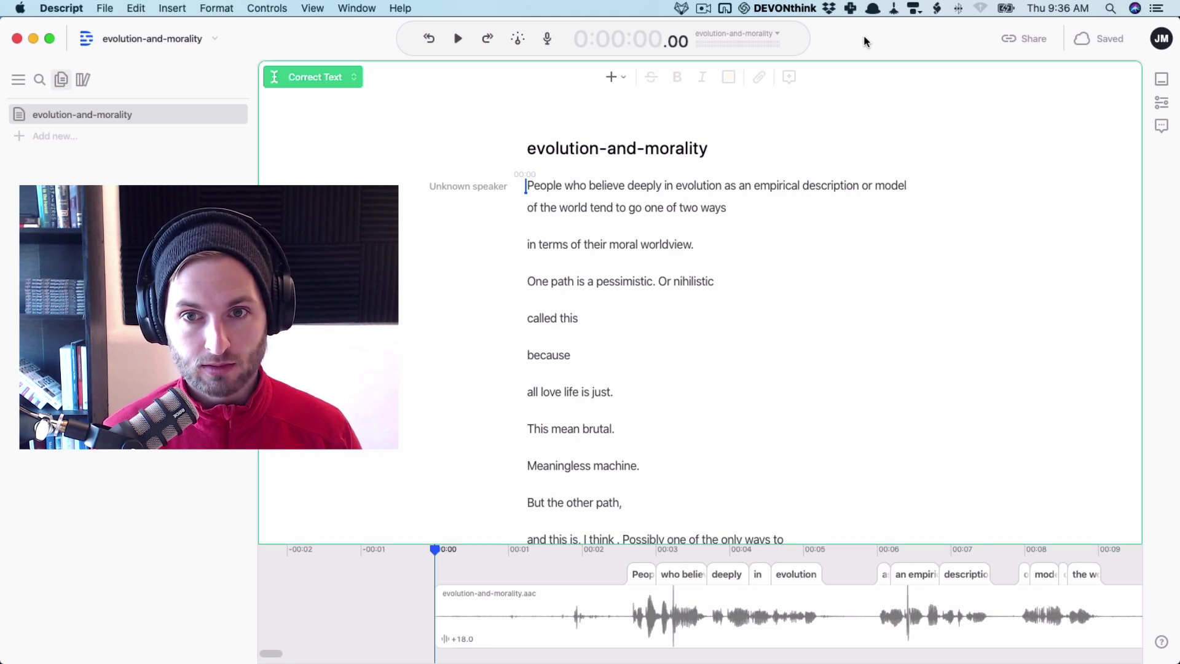
scroll(800, 187, down, 2)
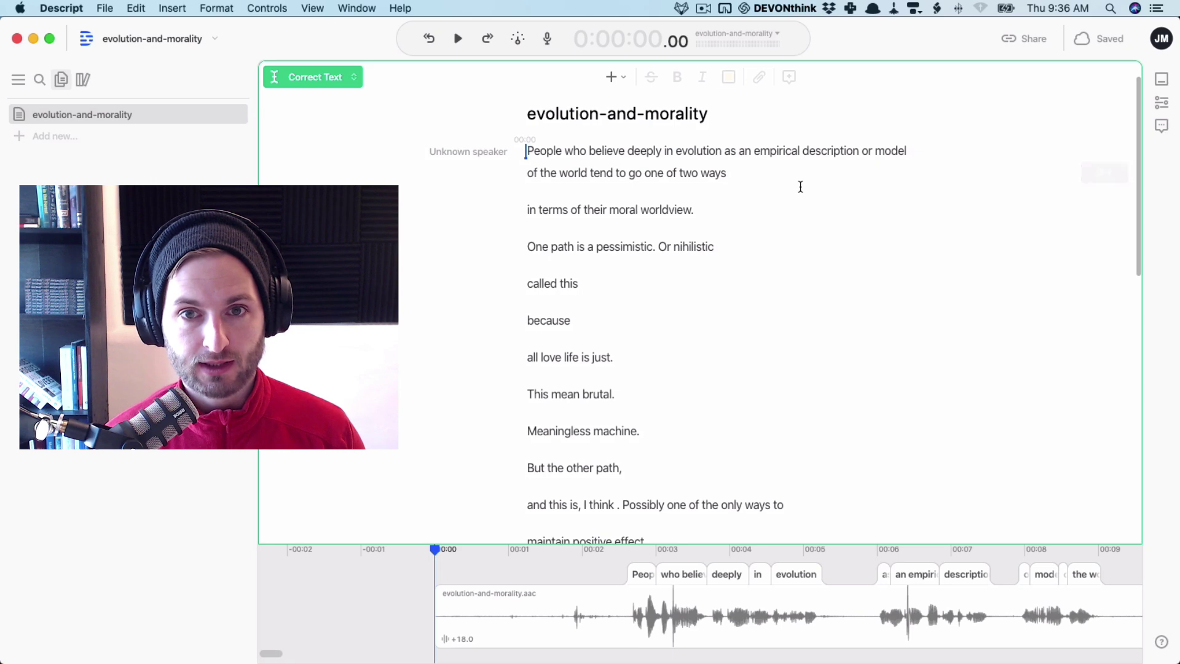
click(725, 174)
text(,)
key(Delete)
key(Delete)
text(coldness,)
- Merge the remaining lines into the paragraph, correcting words and adding dashes and commas
key(Delete)
text(this, mean, brutal,)
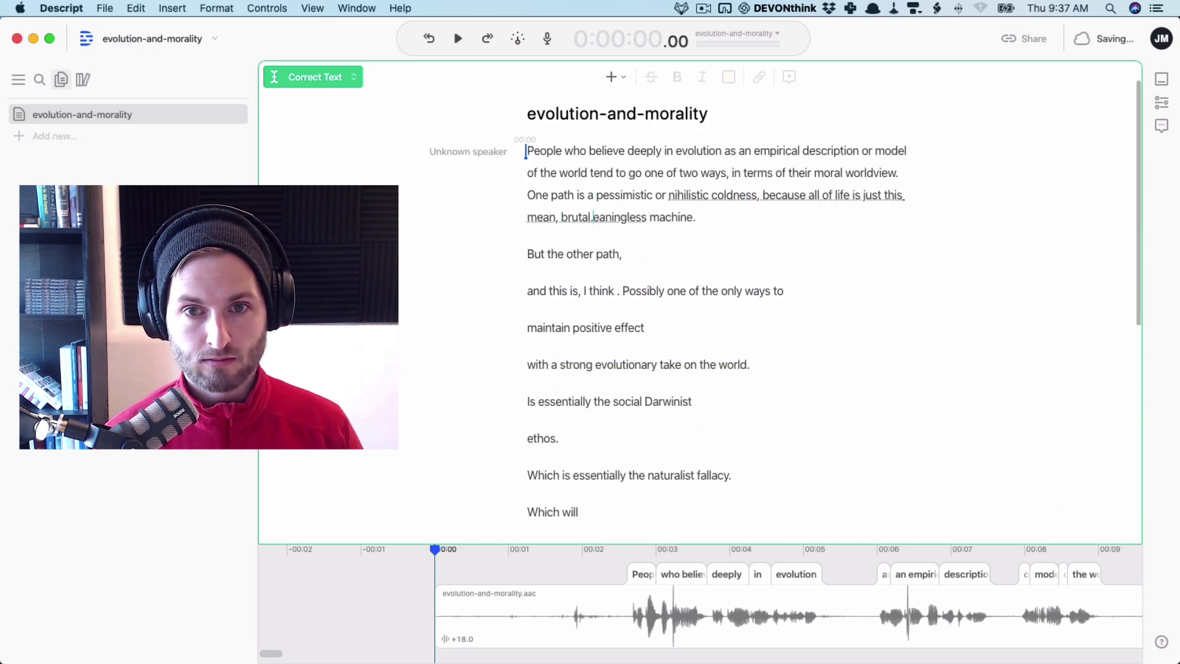
text( m)
key(Delete)
text(—)
key(Delete)
text(a—S, which)
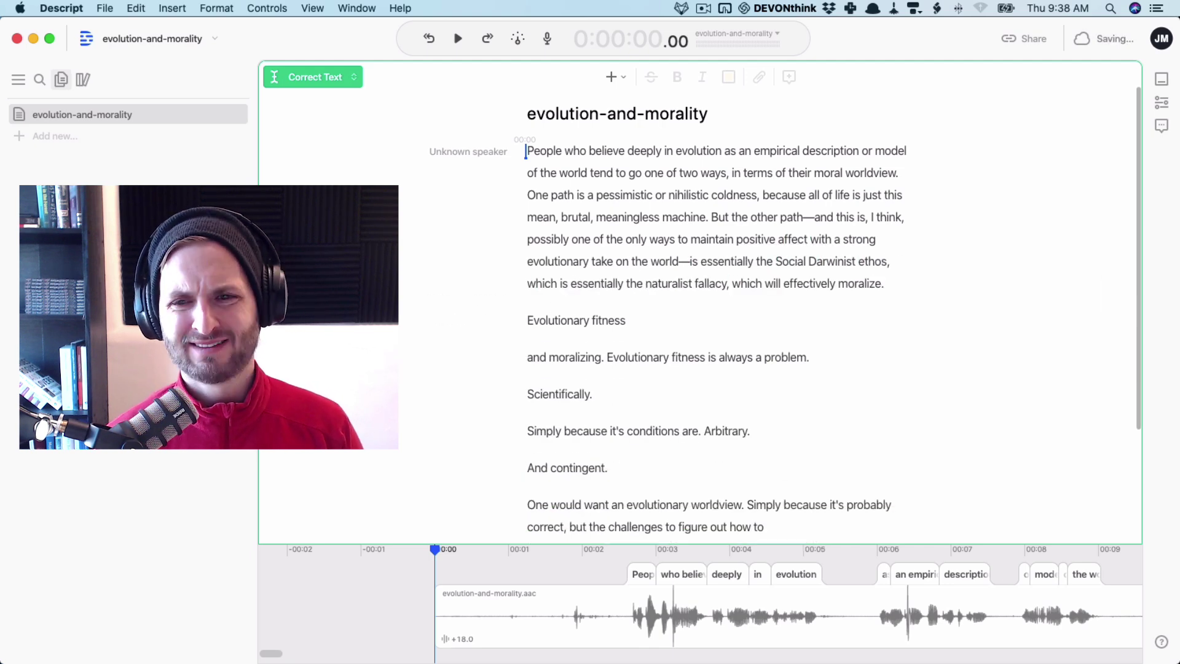
text(e, and, sa and c, s is)
click(529, 409)
key(BackSpace)
text(,)
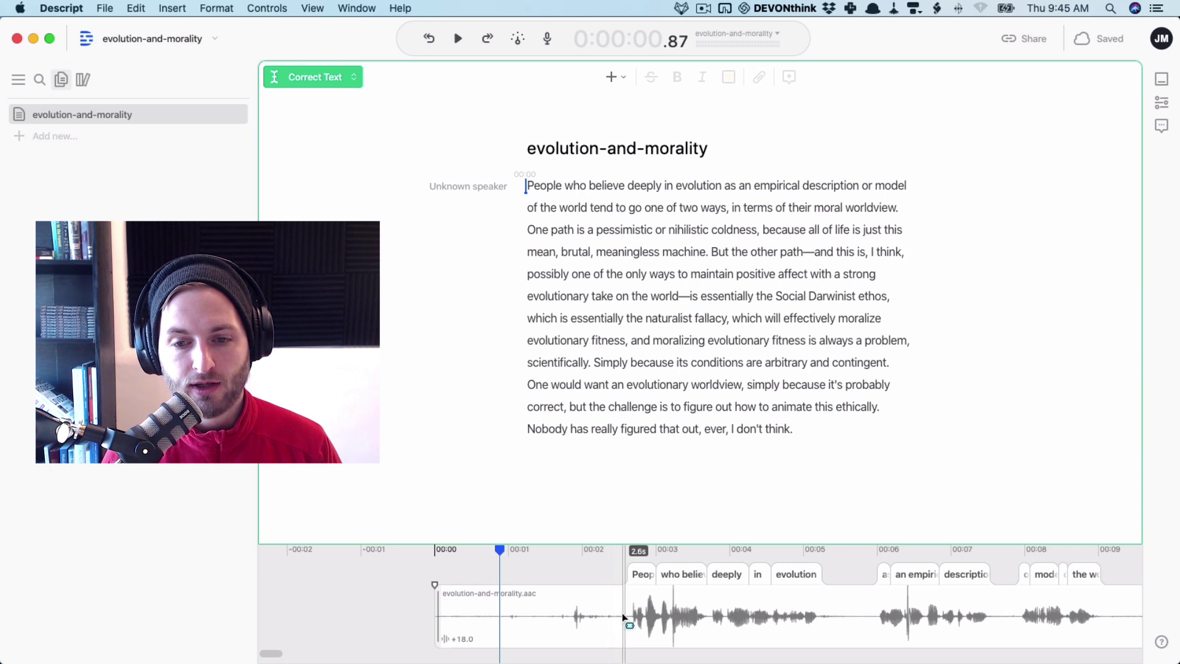
- Delete the silent first 2.552 seconds at the start of the audio clip
drag(622, 619, 425, 626)
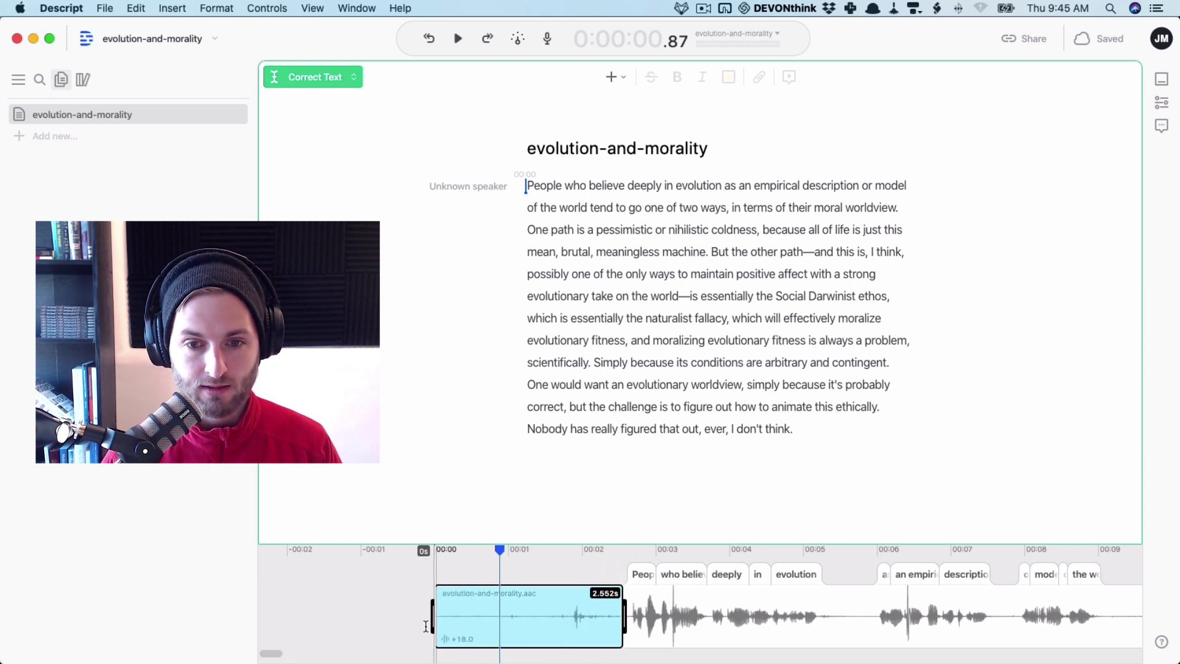
key(BackSpace)
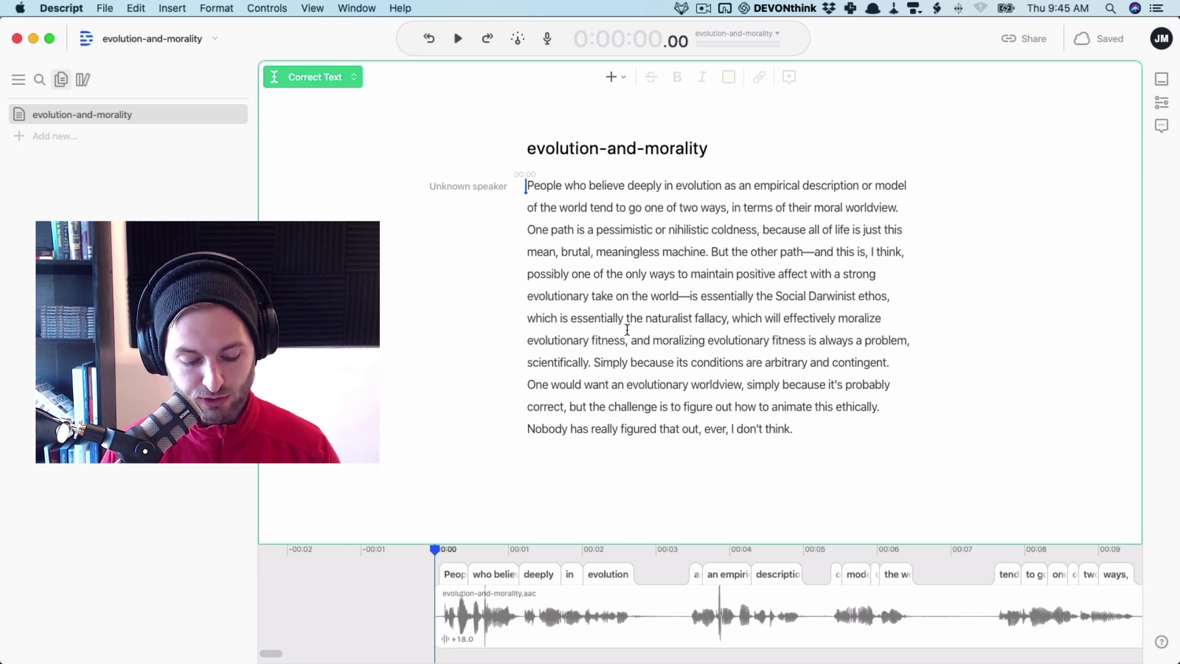
- Switch from Correct Text to Edit Media mode, then back to text-only correction
key(super+e)
key(super+e)
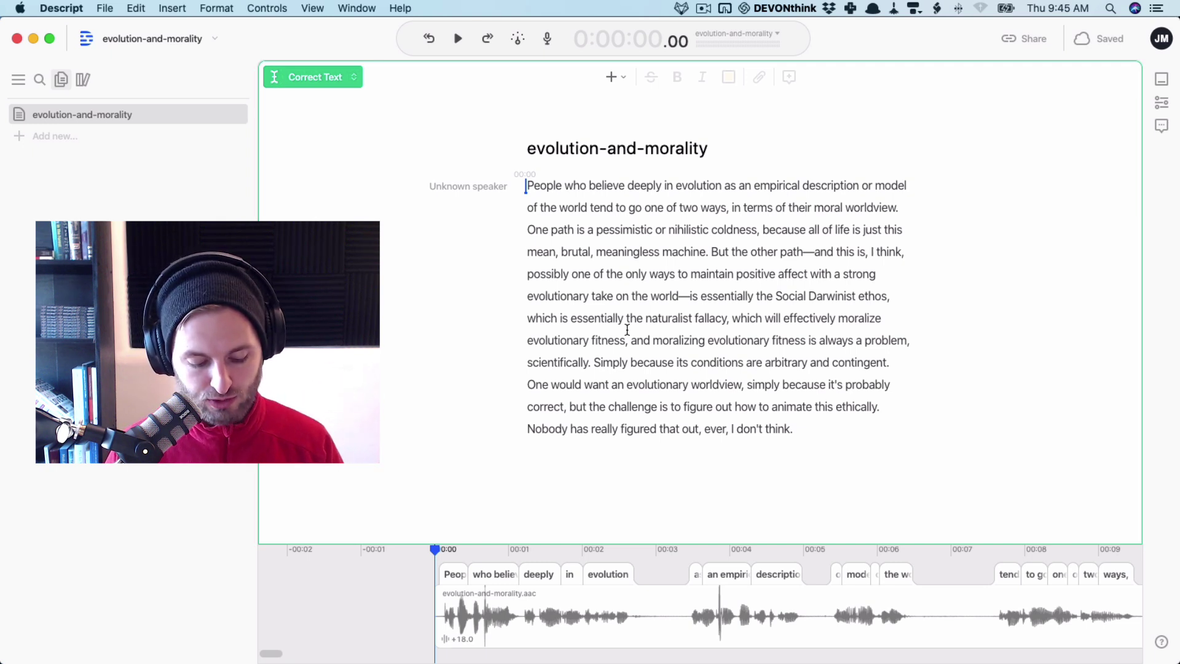
key(Escape)
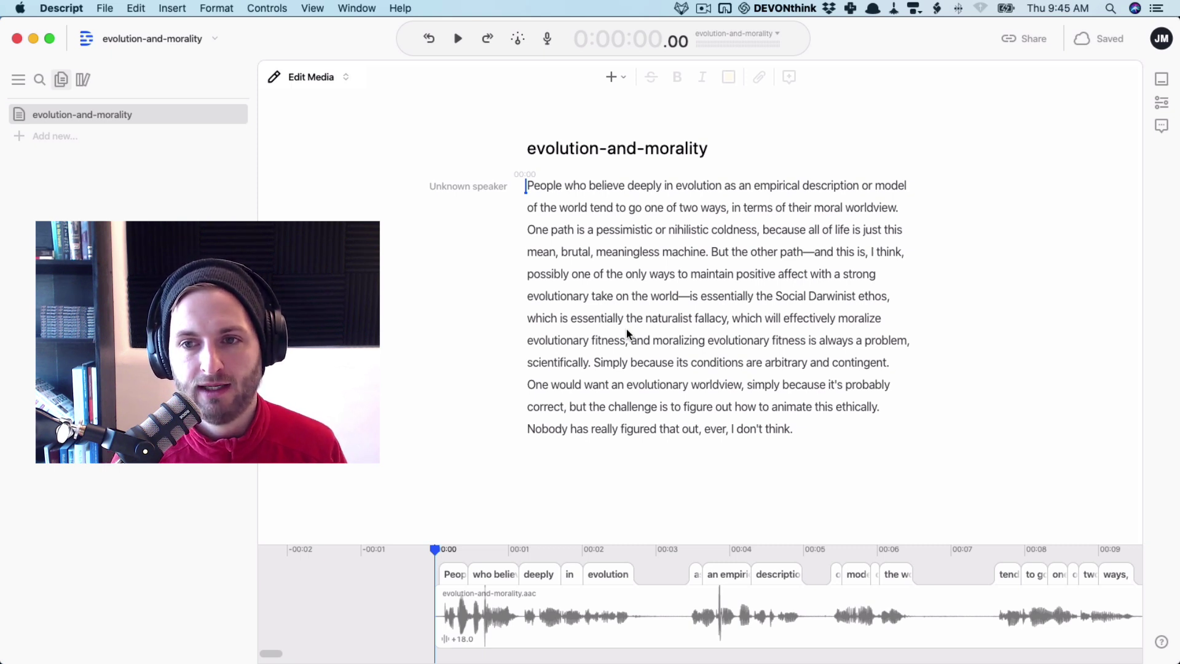
key(t)
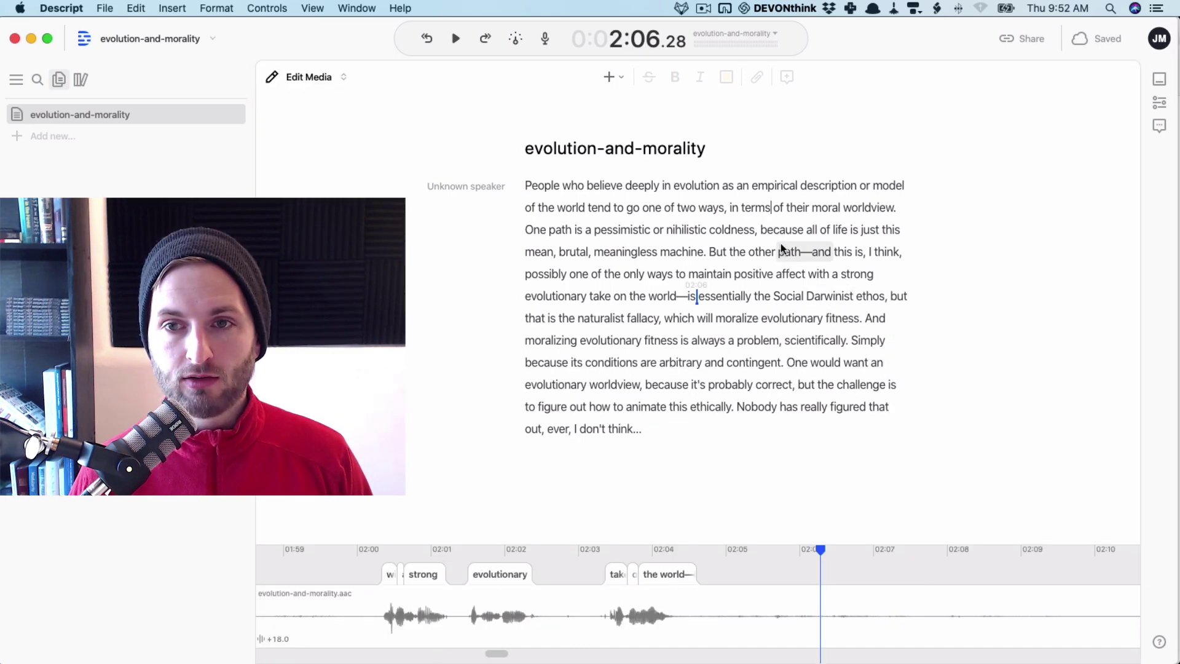
- Delete 'in terms of their moral worldview' and end the sentence with a period after 'ways'
click(778, 251)
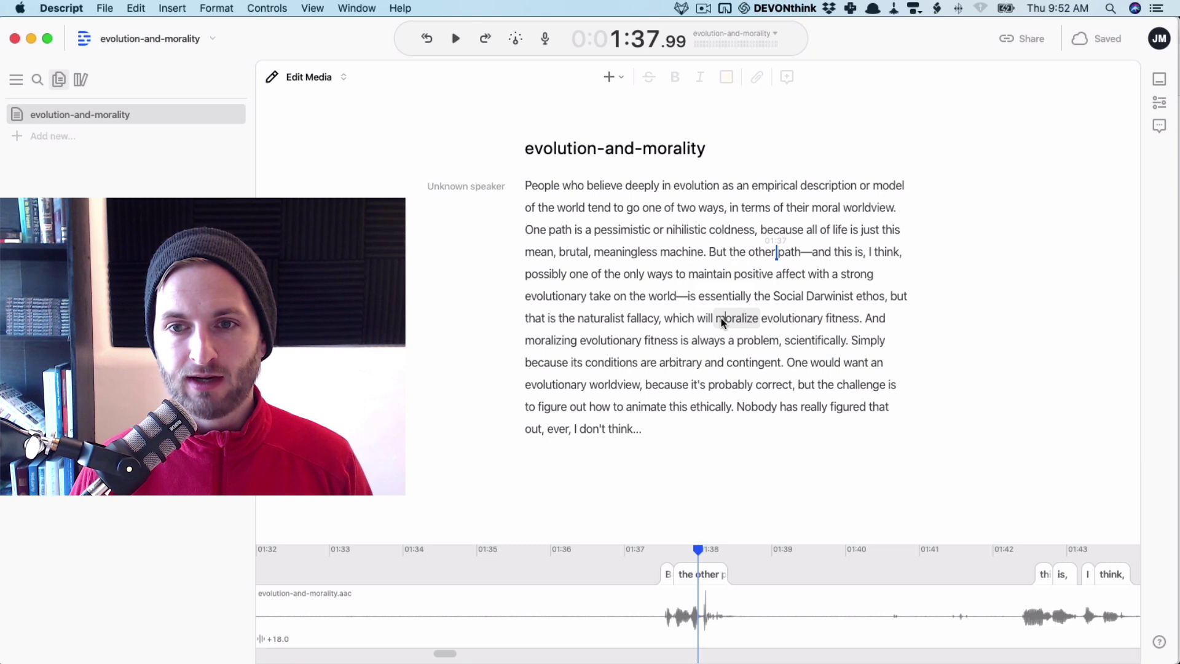
click(720, 319)
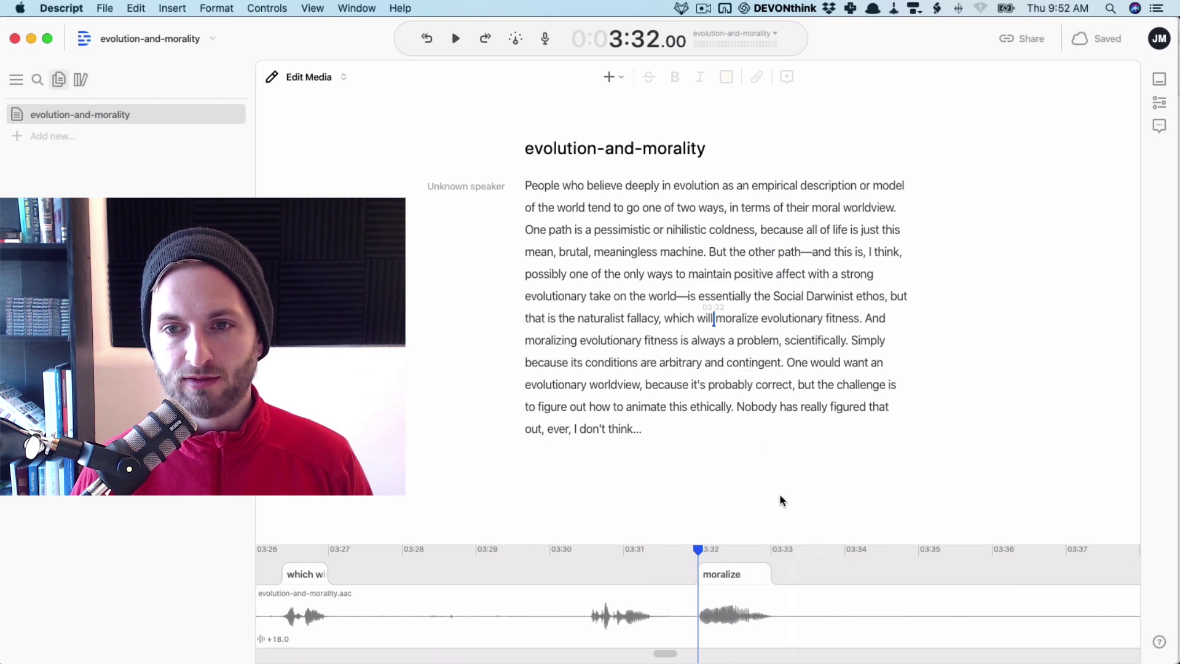
click(730, 229)
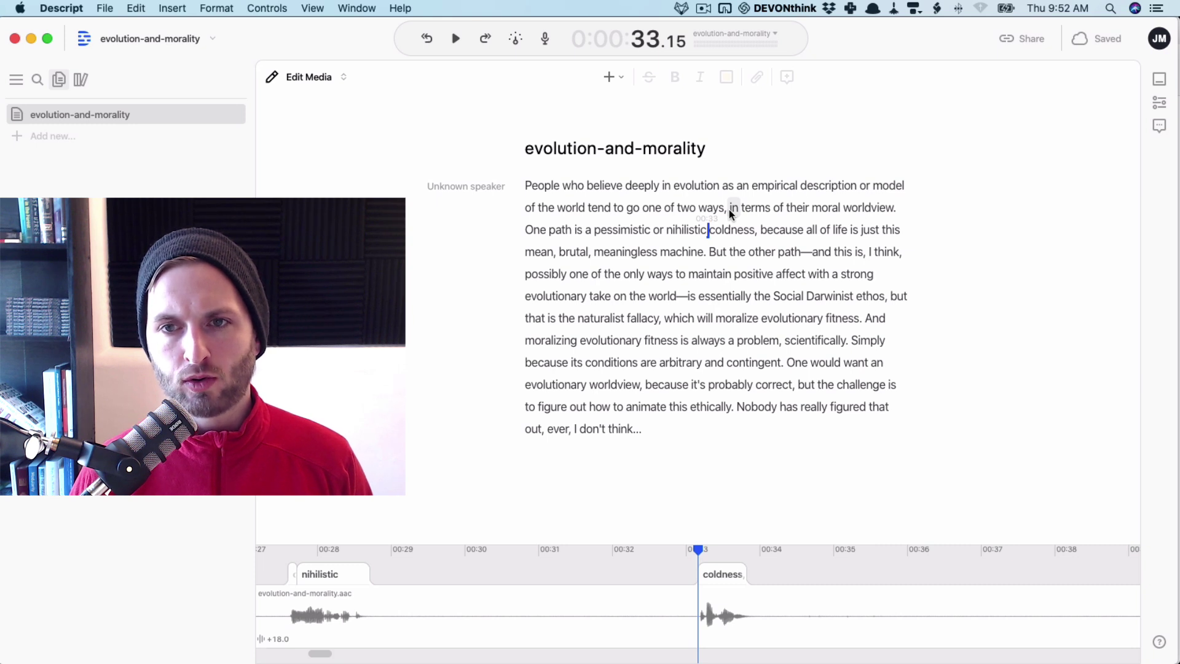
drag(731, 211, 894, 209)
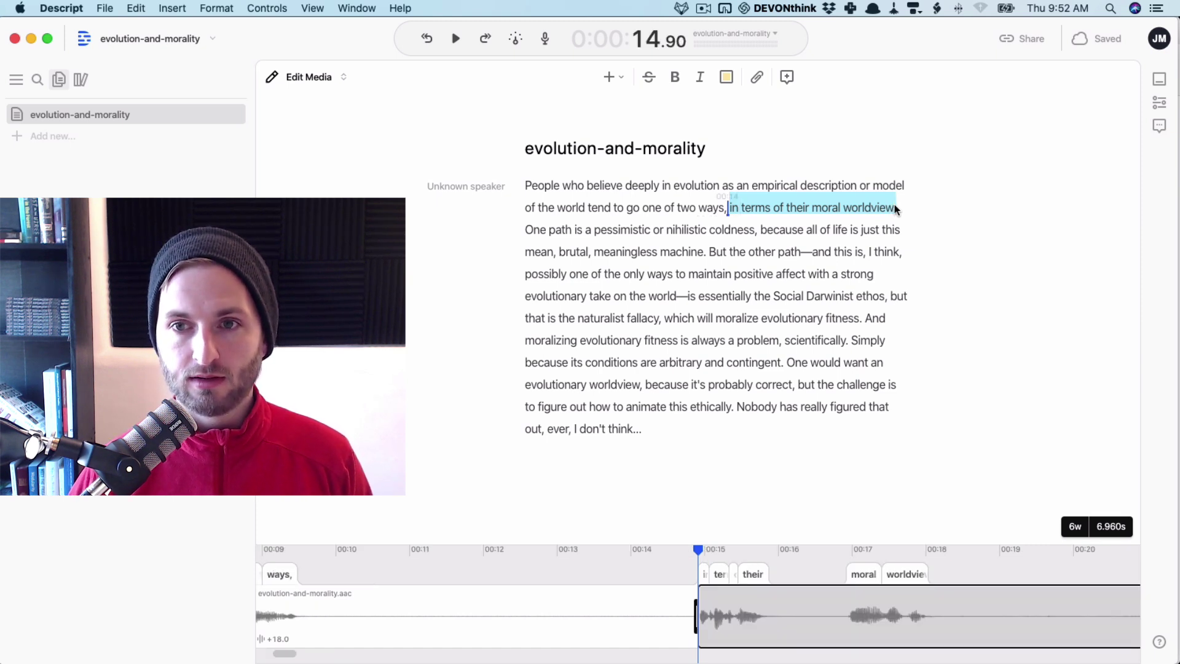
key(BackSpace)
key(BackSpace)
text(.One path)
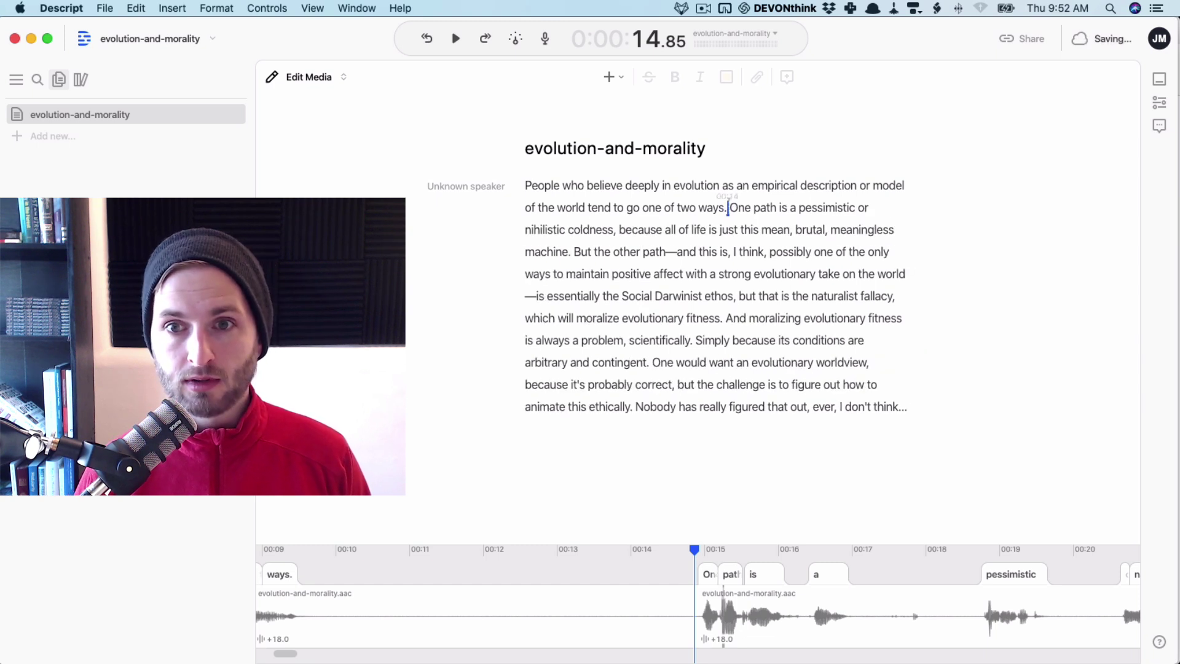
click(798, 245)
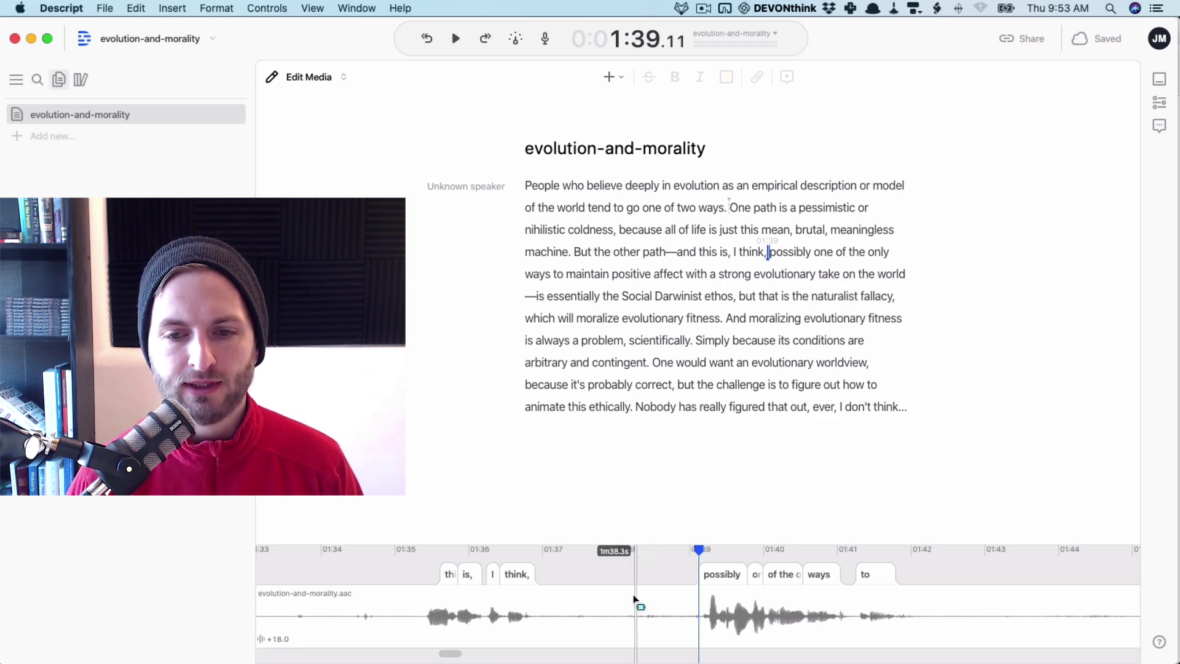
- Zoom the timeline out to the whole recording and cut the silence around 30 seconds
scroll(635, 599, left, 10)
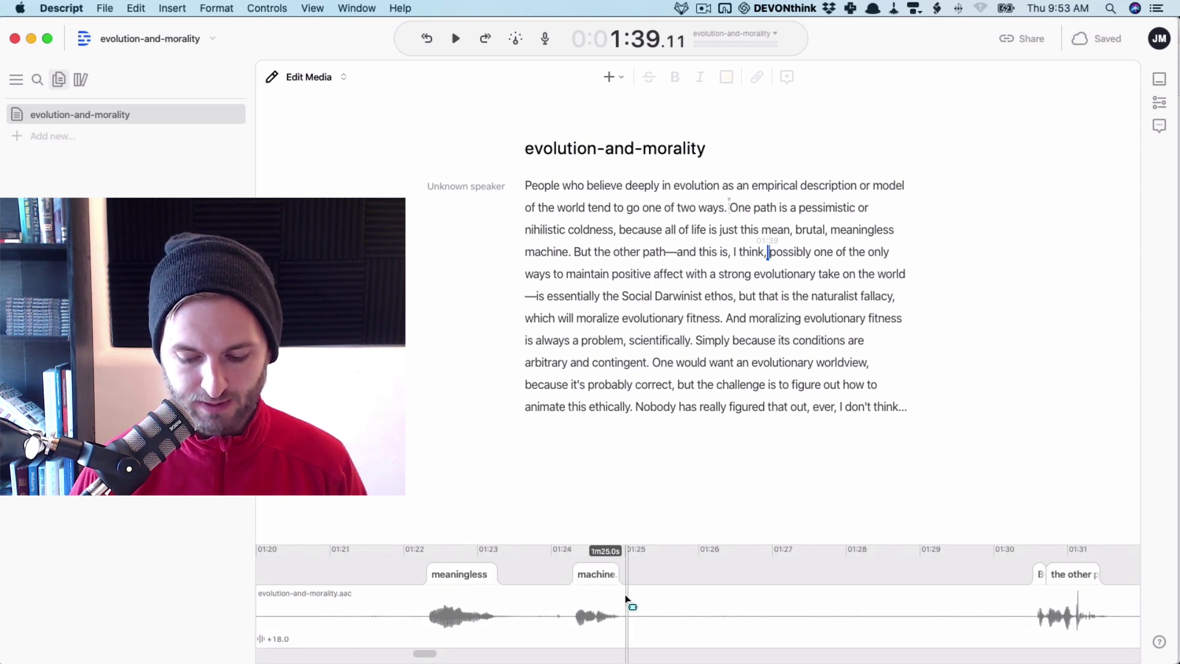
key(super+minus)
key(super+minus)
key(super+minus)
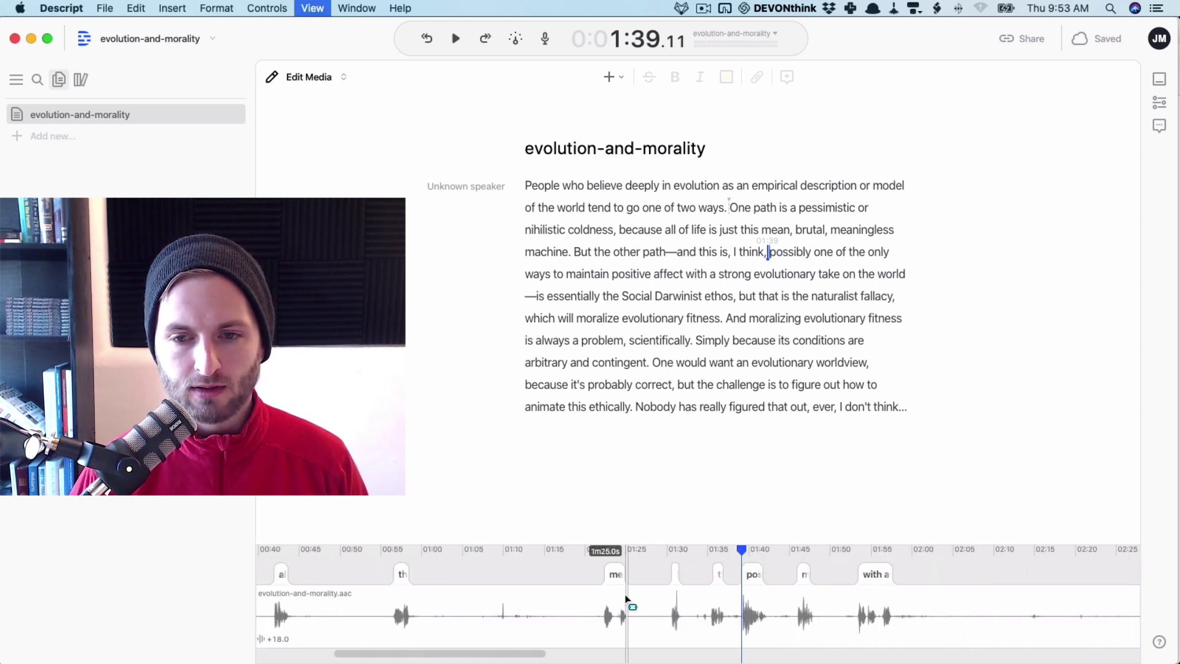
key(super+minus)
scroll(627, 599, left, 5)
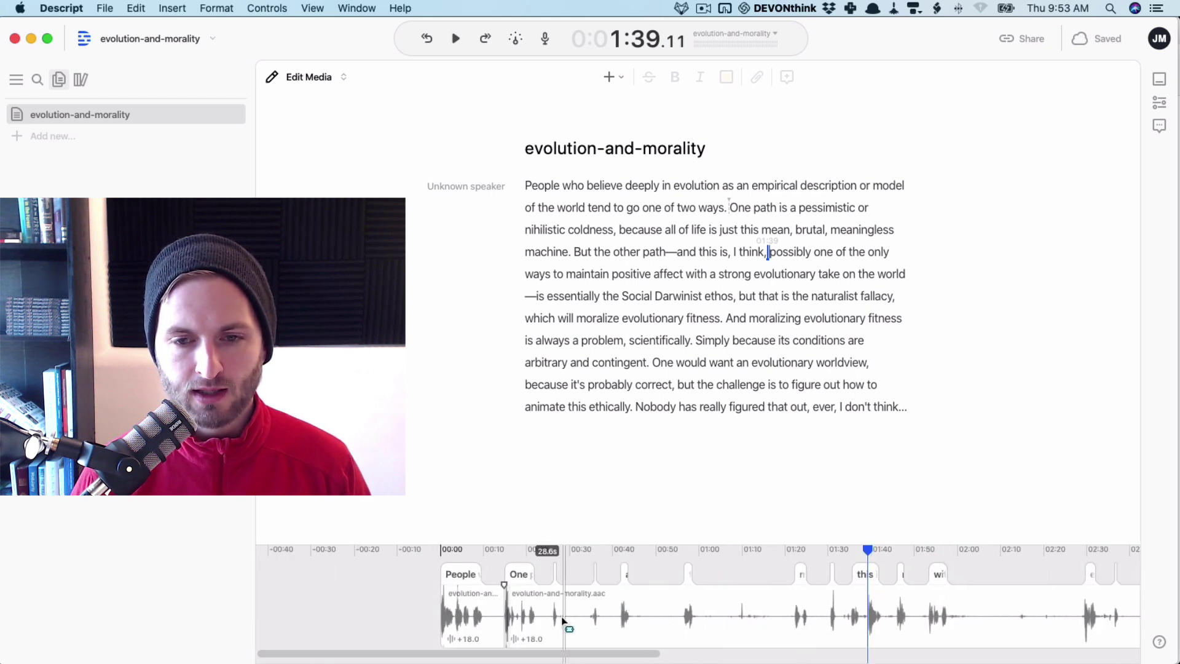
drag(561, 618, 585, 619)
key(BackSpace)
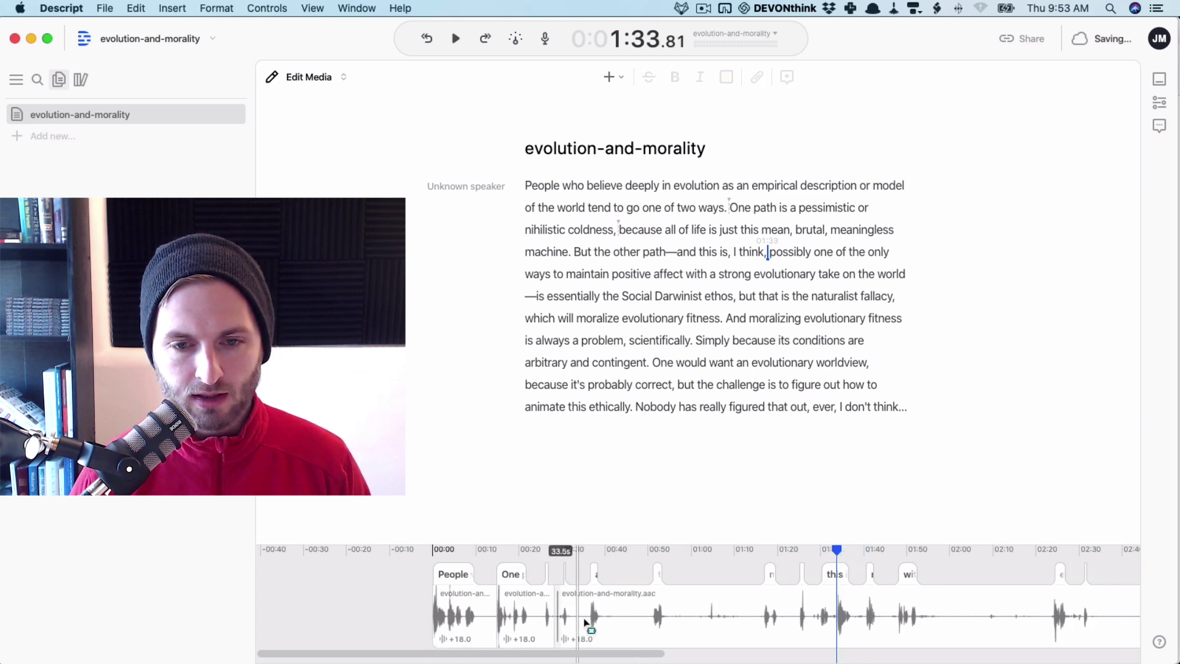
- Cut the short pause near the start and the next silent gaps from the waveform
drag(479, 621, 492, 619)
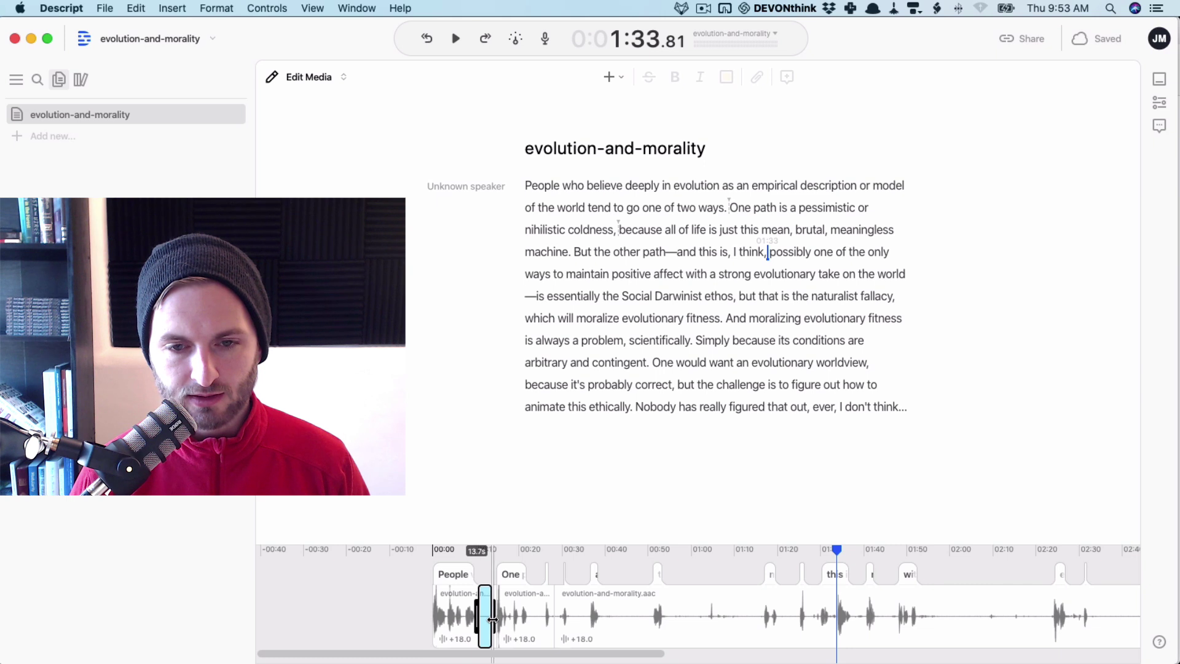
key(BackSpace)
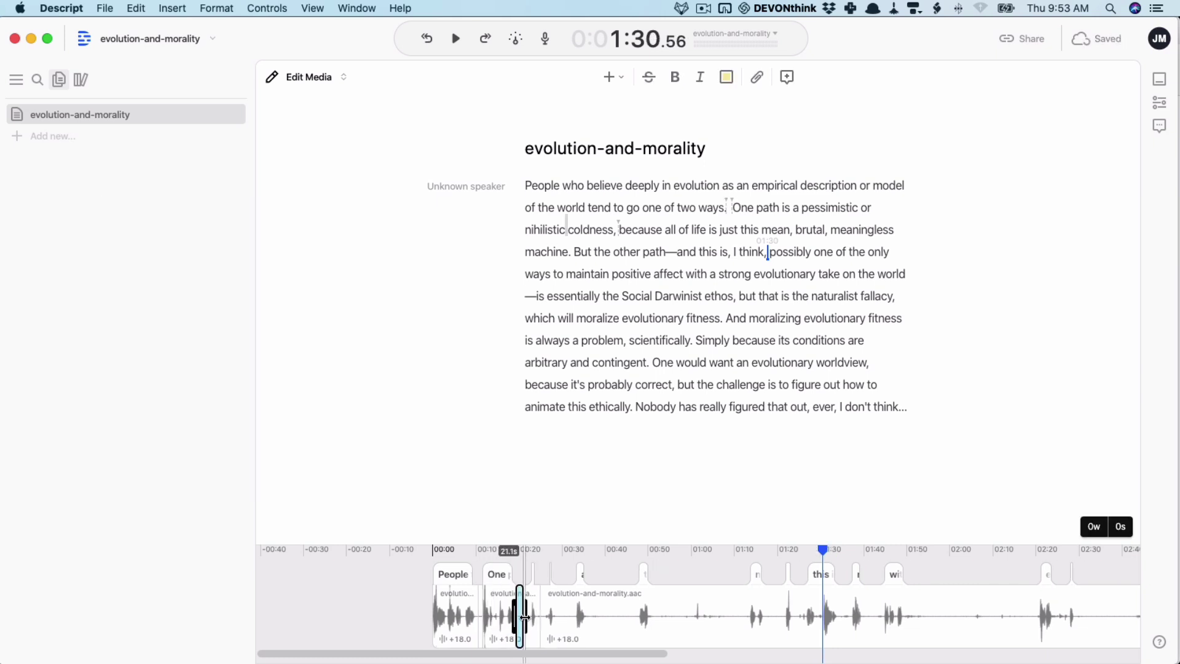
key(BackSpace)
drag(545, 619, 837, 622)
key(BackSpace)
key(BackSpace)
key(BackSpace)
key(BackSpace)
key(BackSpace)
key(BackSpace)
key(BackSpace)
key(BackSpace)
drag(751, 624, 1014, 625)
key(BackSpace)
key(BackSpace)
key(BackSpace)
key(BackSpace)
key(BackSpace)
key(BackSpace)
- Delete leftover pauses near 1:50 and after 'One would' while playing back
click(897, 578)
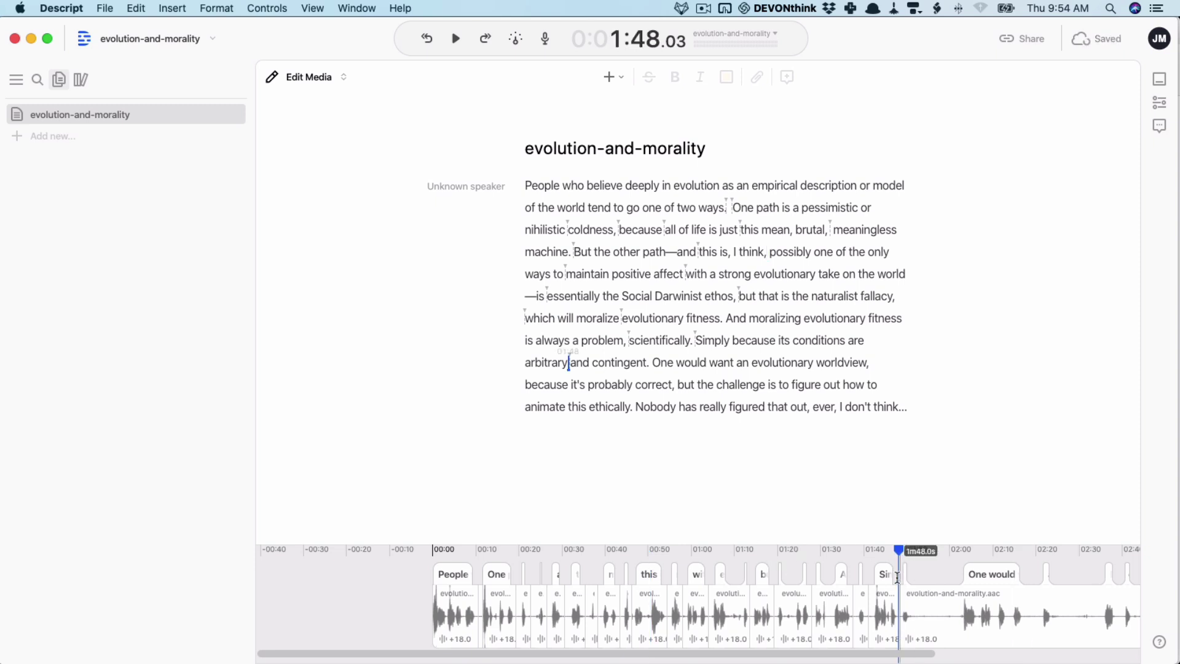
click(458, 40)
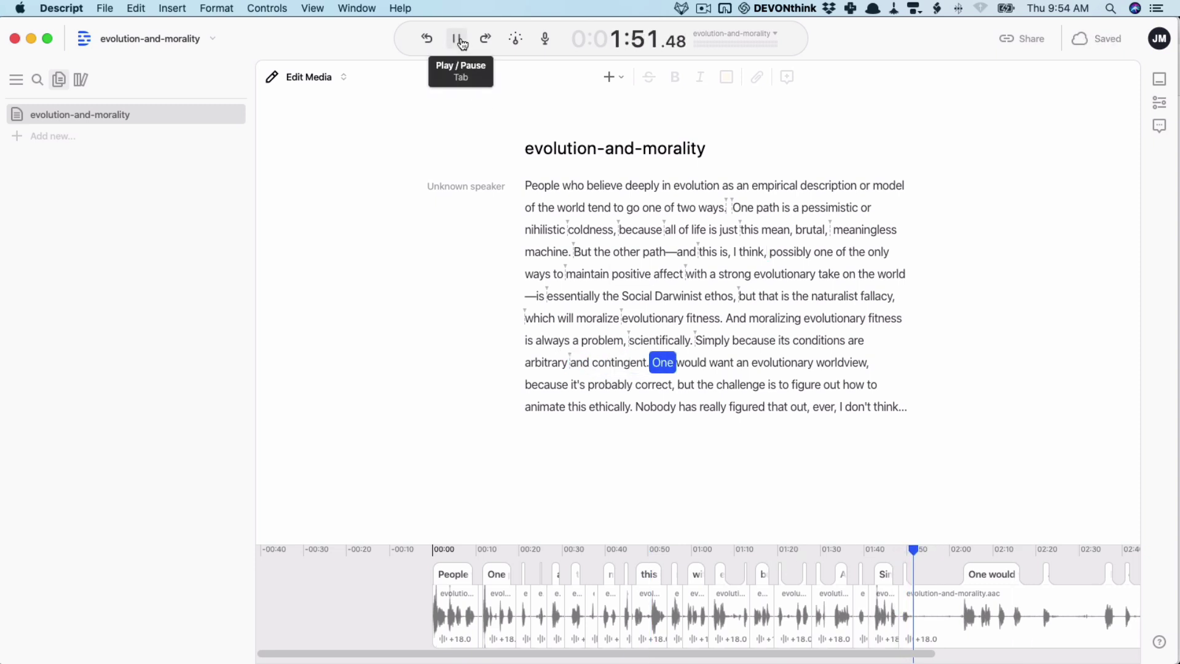
drag(915, 615, 956, 615)
key(BackSpace)
key(space)
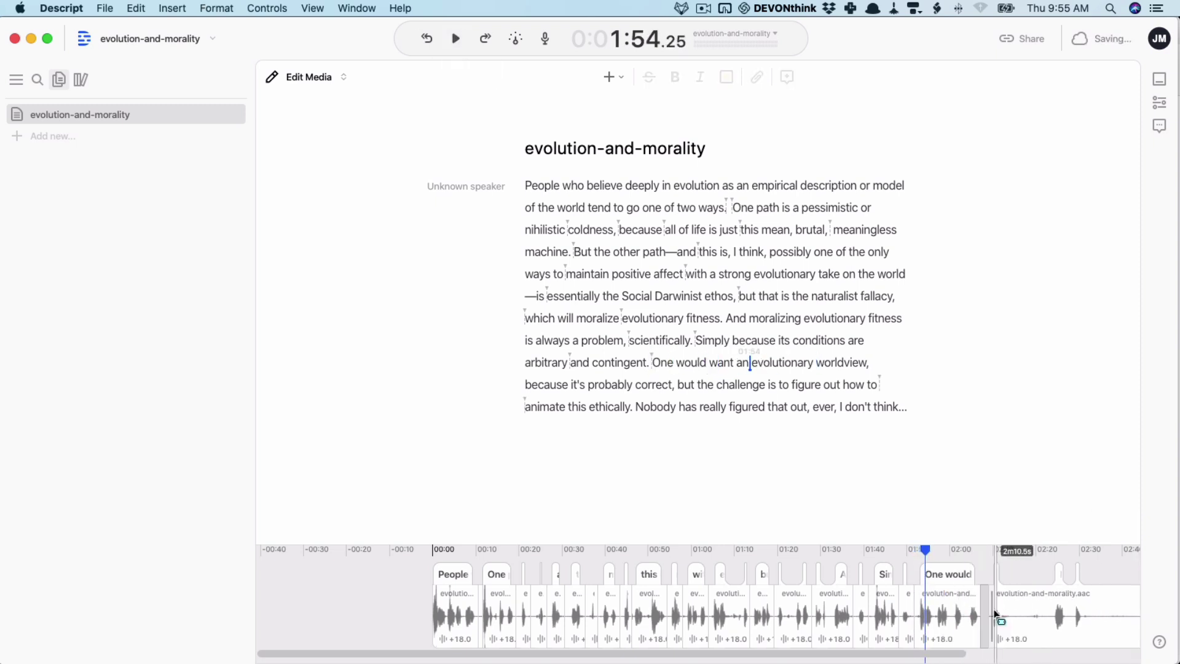
drag(996, 615, 757, 623)
key(BackSpace)
- Trim the trailing silence off the final clip, checking playback from 2:18
click(763, 618)
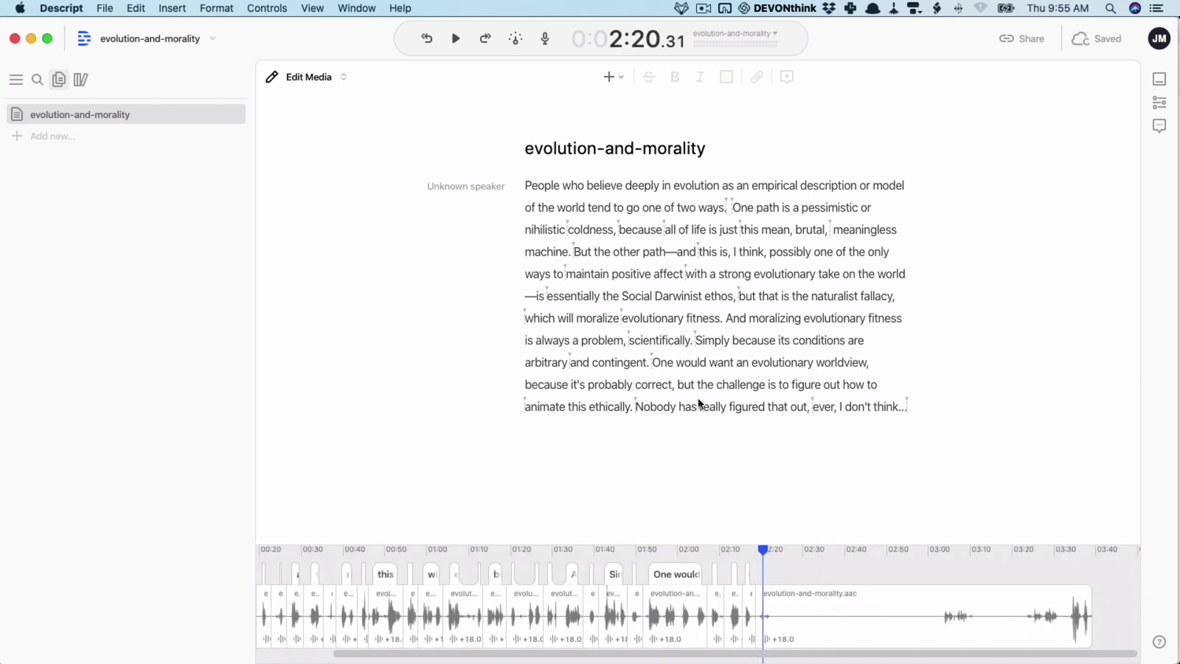
click(455, 38)
drag(936, 618, 763, 617)
click(456, 38)
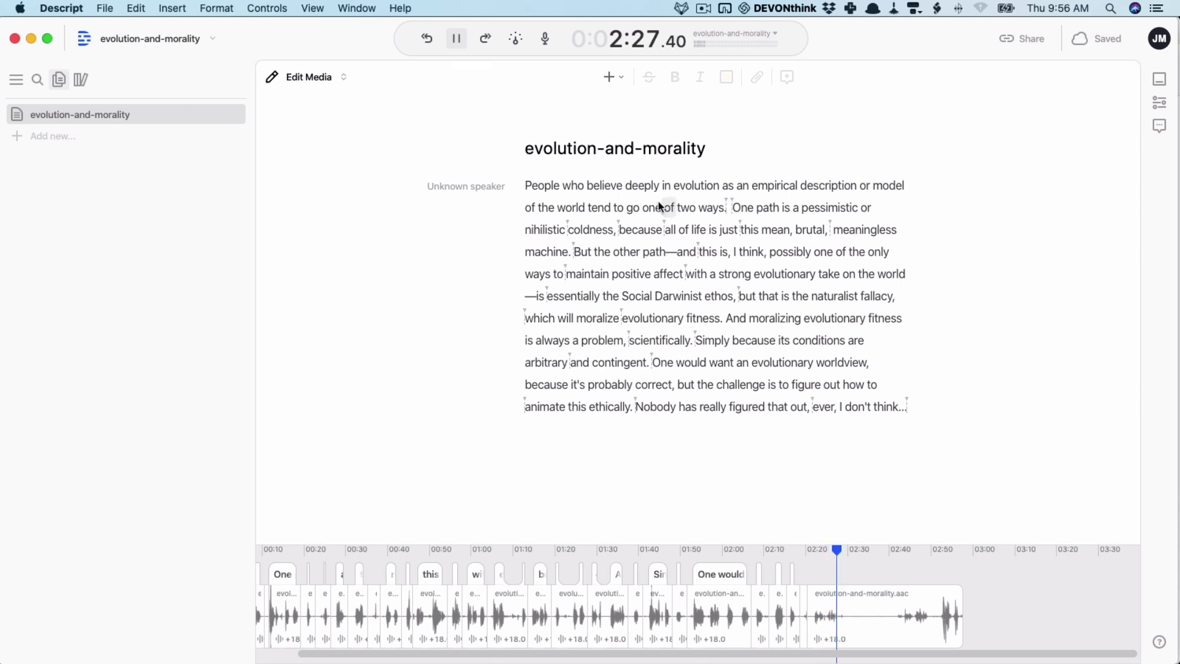
click(456, 39)
drag(893, 617, 821, 621)
scroll(818, 622, up, 3)
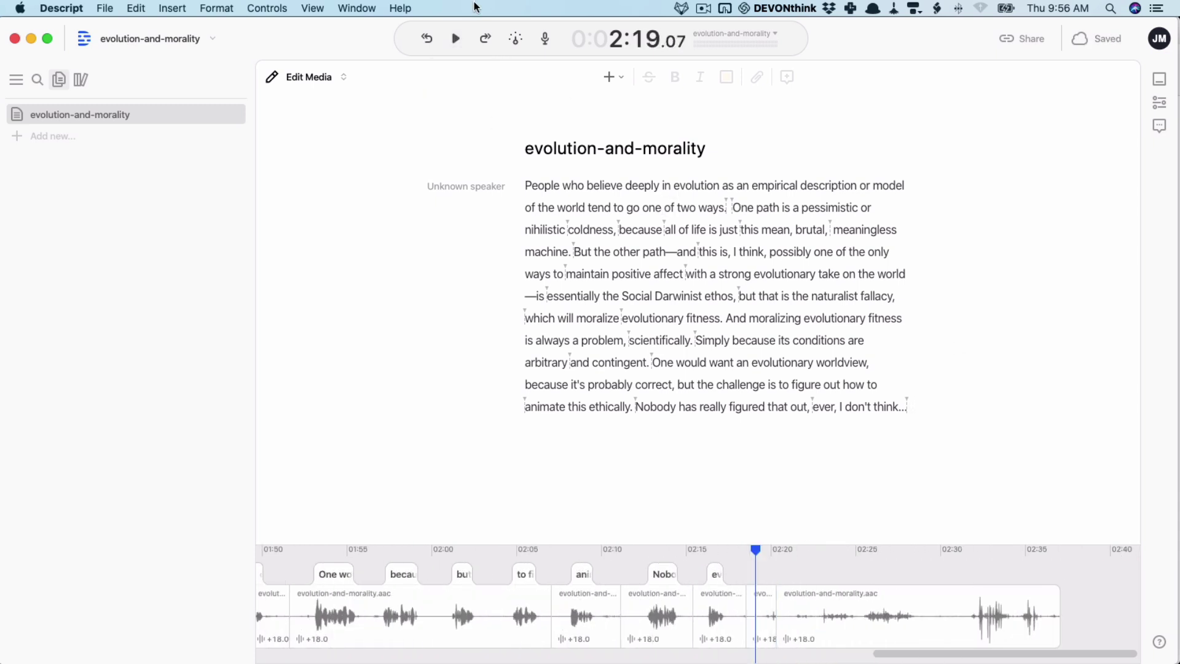
click(456, 38)
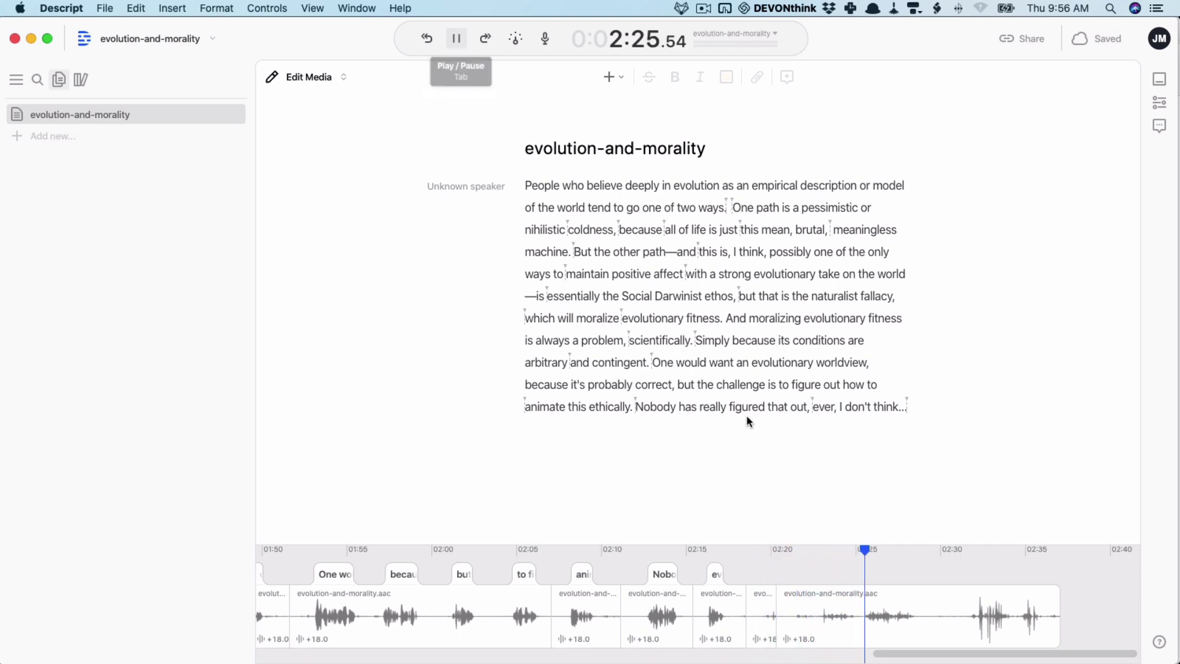
- Cut the dead air after the last words and replay the ending from 2:10
drag(748, 614, 1100, 607)
drag(804, 612, 790, 613)
click(668, 590)
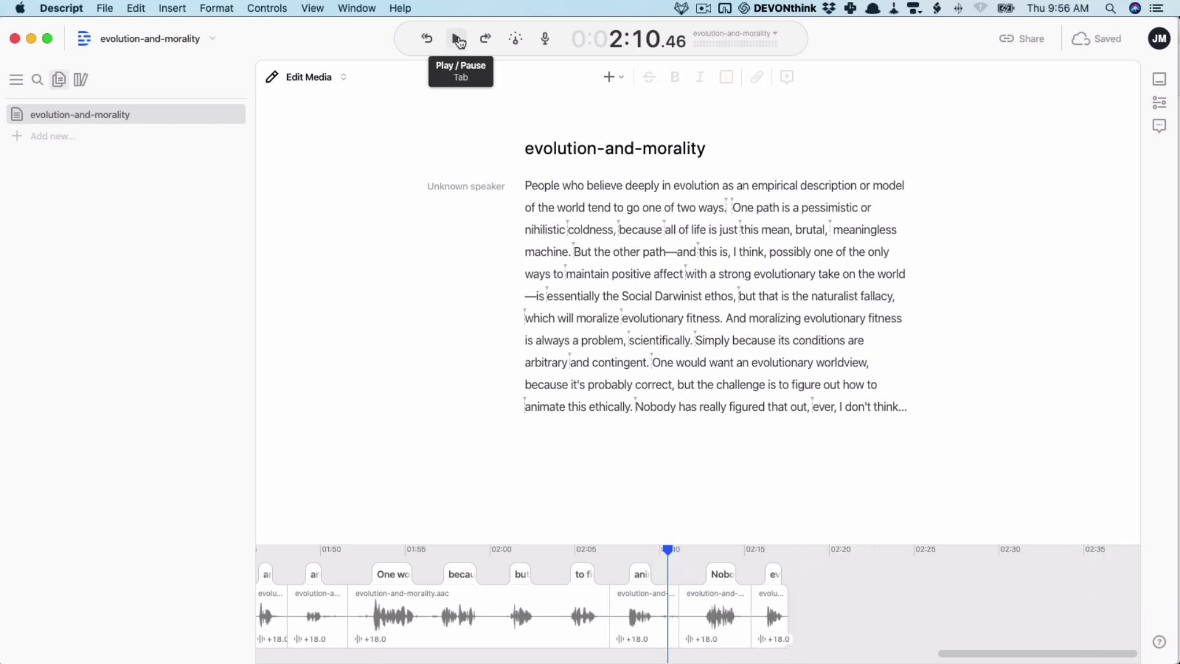
click(458, 42)
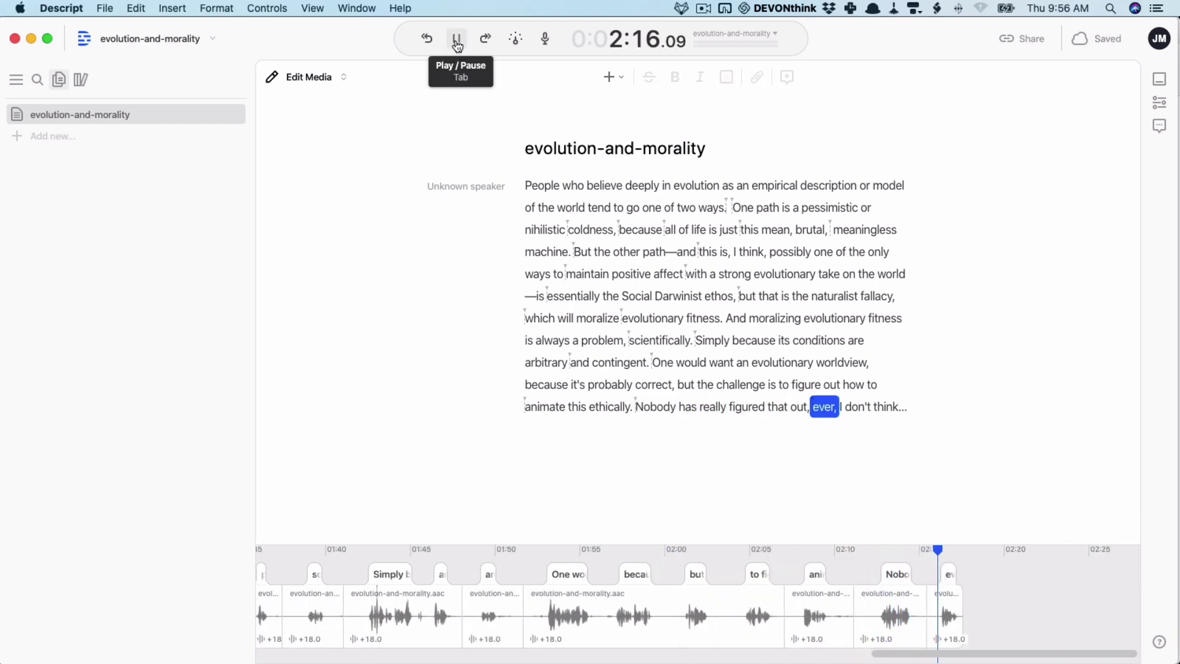
click(458, 47)
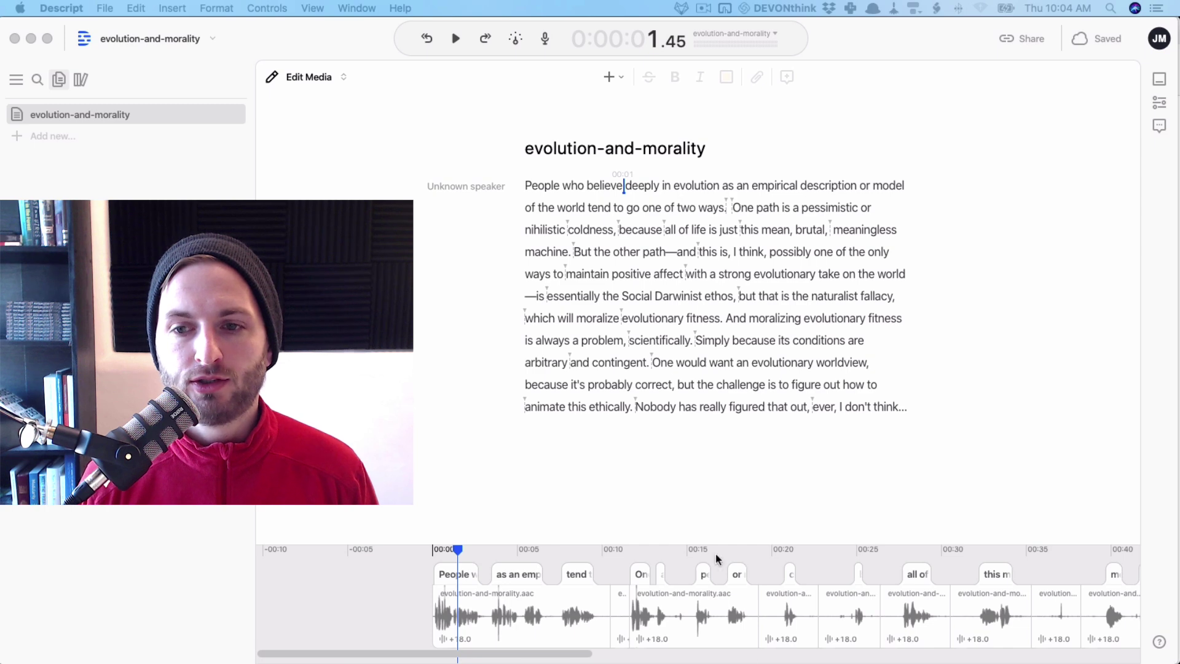
- Show the Share dialog's Export tab with text, subtitle, audio and Final Cut/Premiere timeline formats
click(1028, 41)
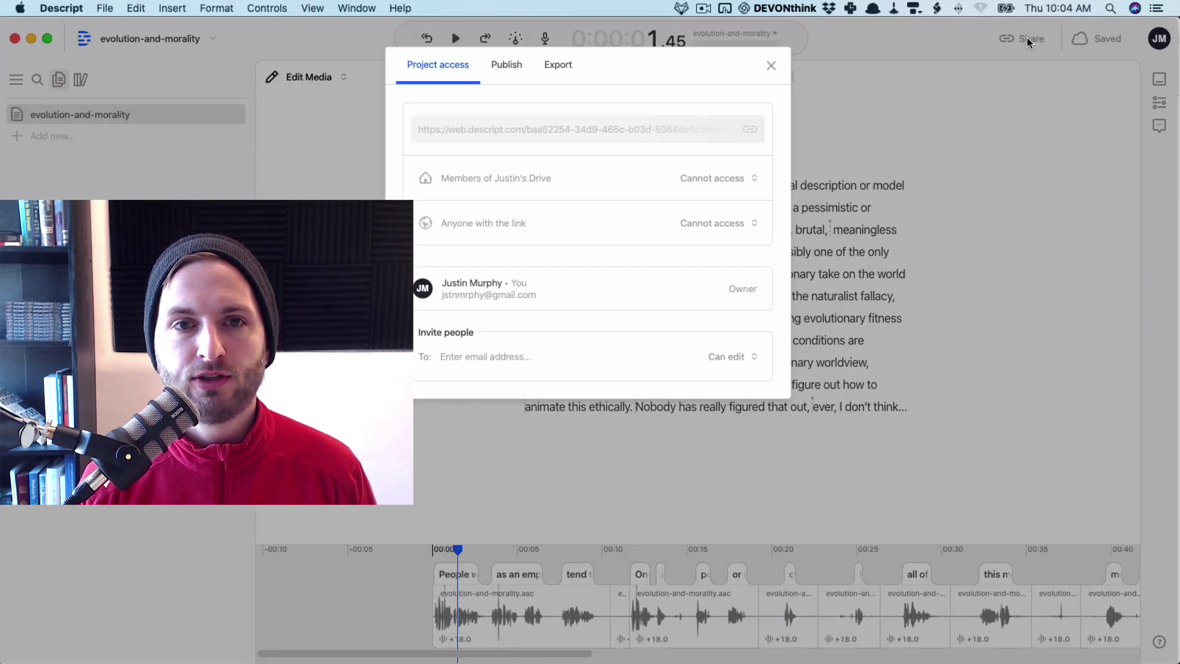
click(560, 66)
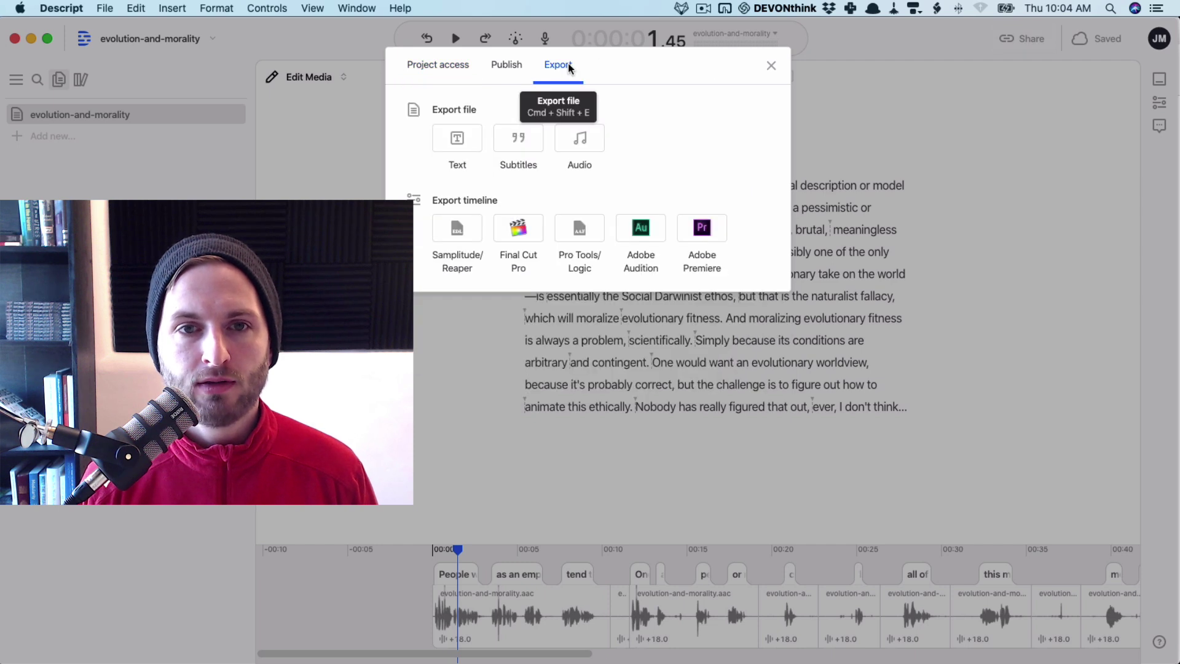